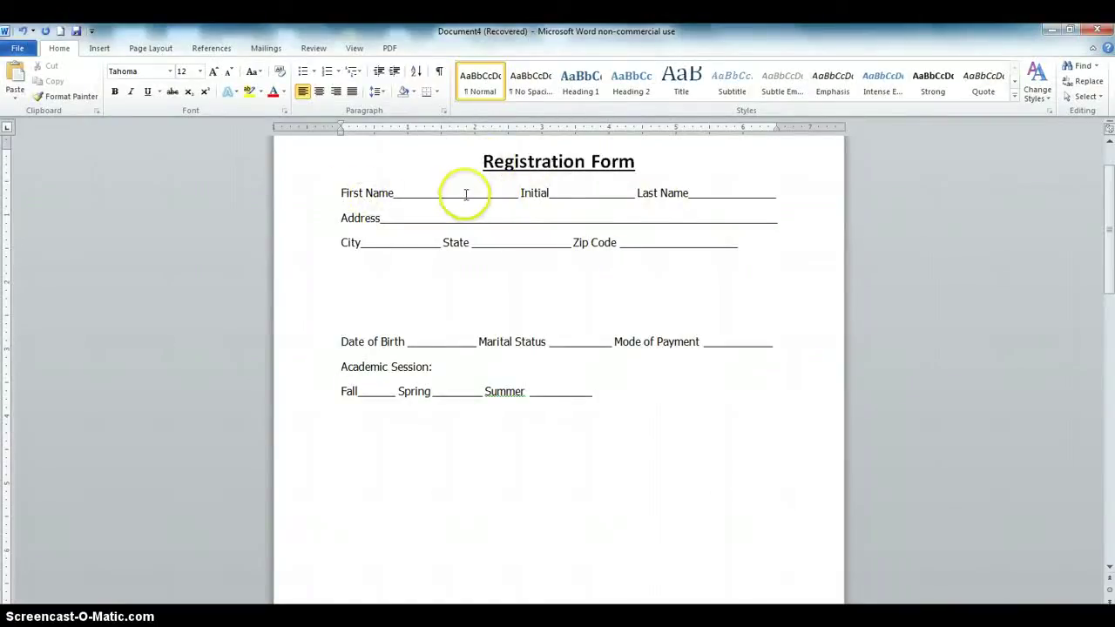
Try sample text in the First Name, Initial and Last Name blanks, then delete it
{"action": "left_click", "coordinate": [462, 191]}
{"action": "type", "text": "Richard"}
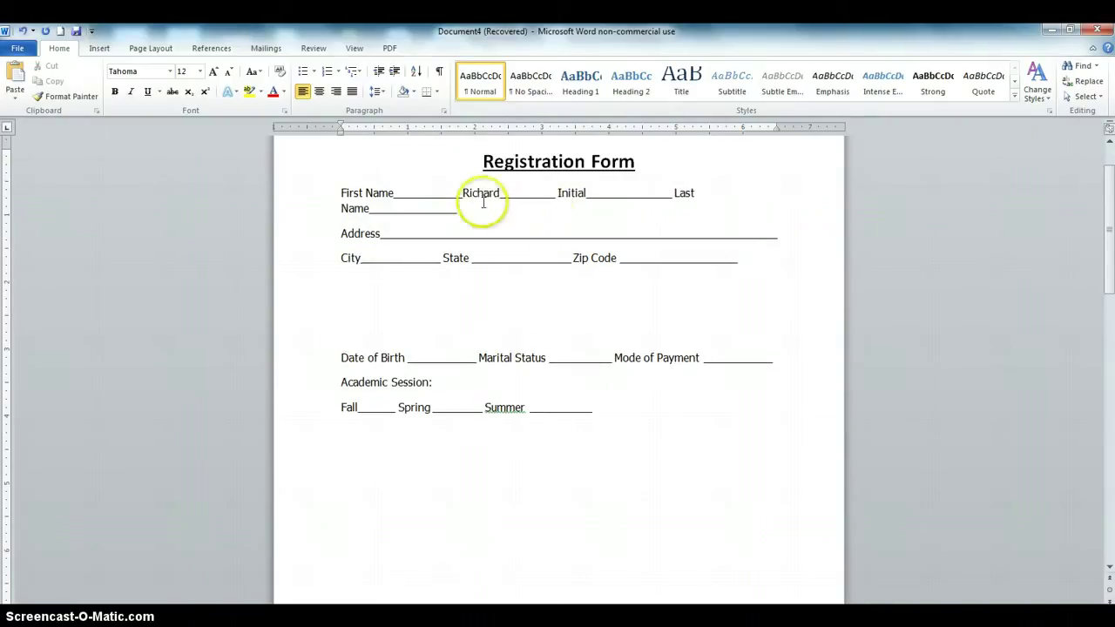
{"action": "left_click", "coordinate": [633, 193]}
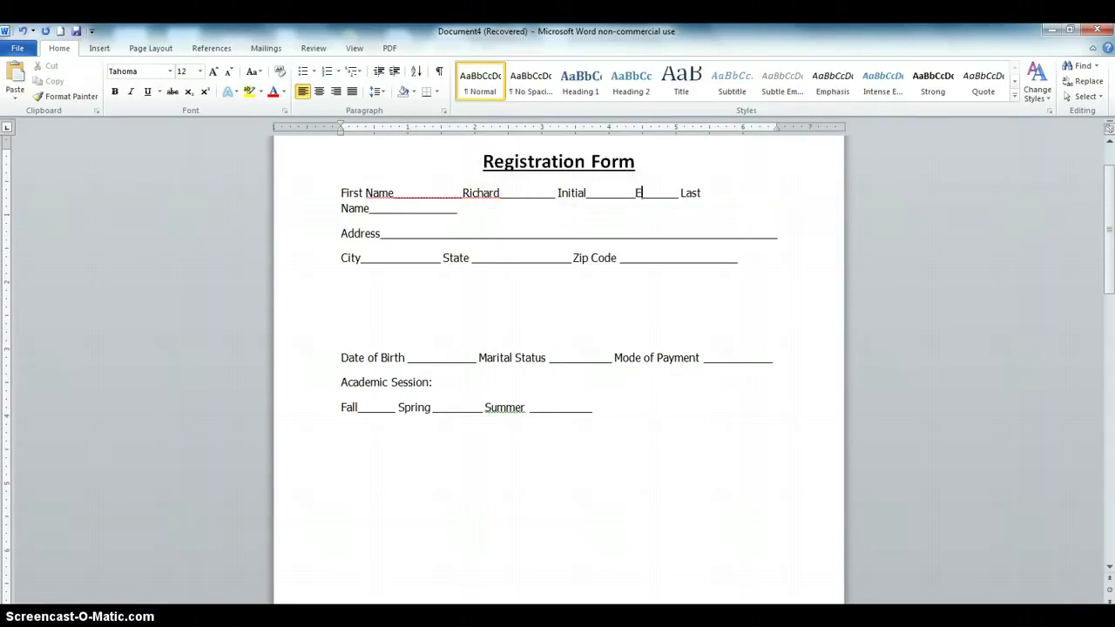
{"action": "left_click", "coordinate": [421, 209]}
{"action": "left_click", "coordinate": [641, 193]}
{"action": "key", "text": "BackSpace"}
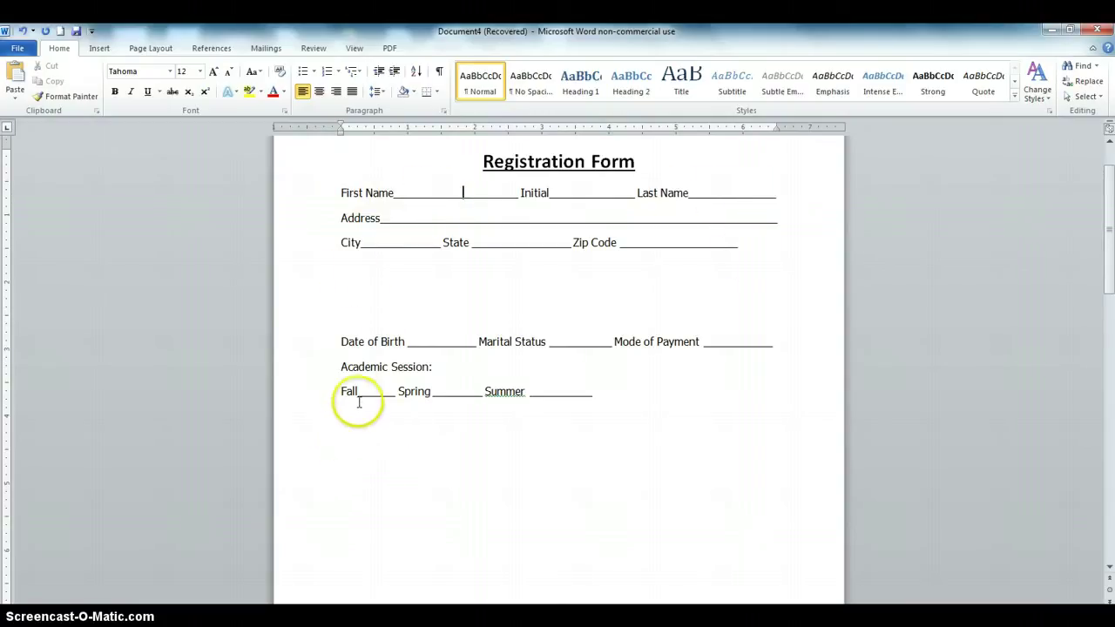
Insert a six-column, three-row table on the empty line below the Academic Session lines
{"action": "left_click", "coordinate": [358, 449]}
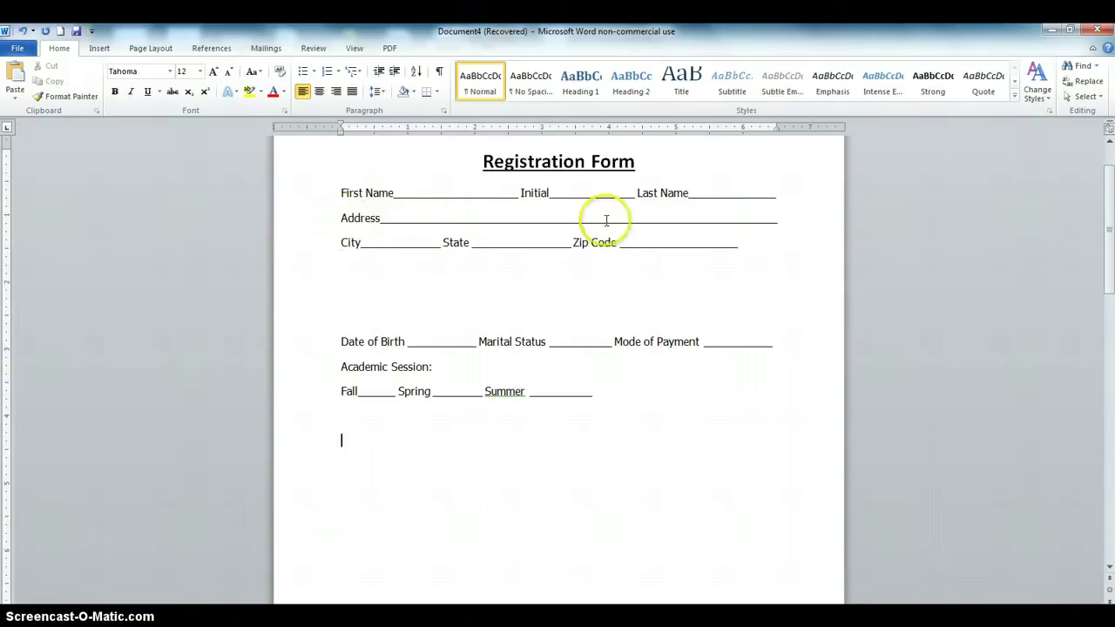
{"action": "left_click", "coordinate": [358, 438]}
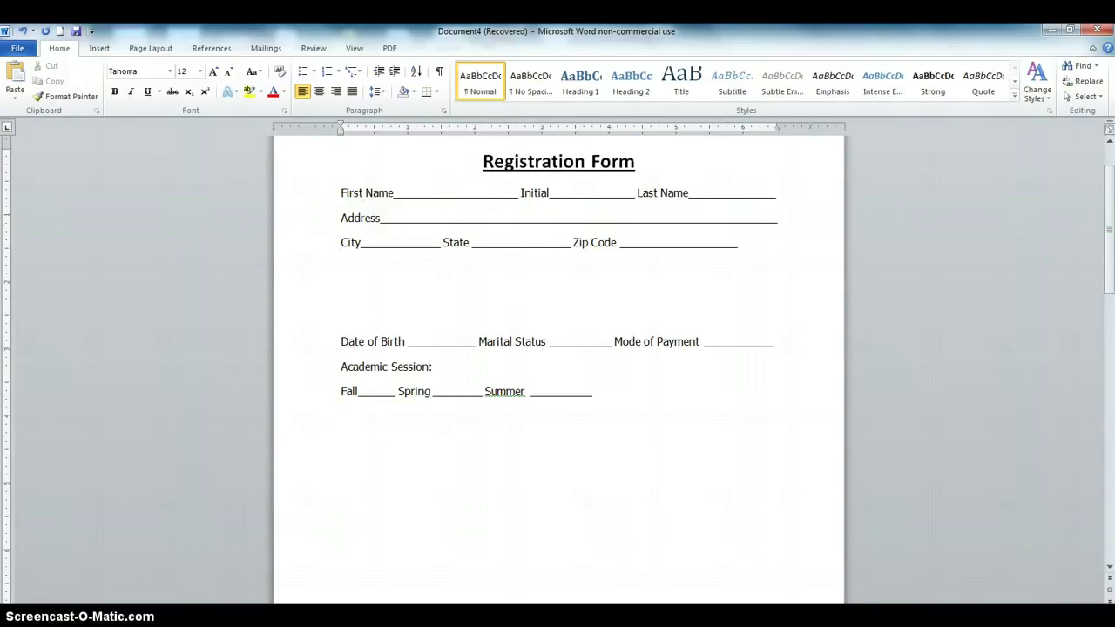
{"action": "left_click", "coordinate": [100, 48]}
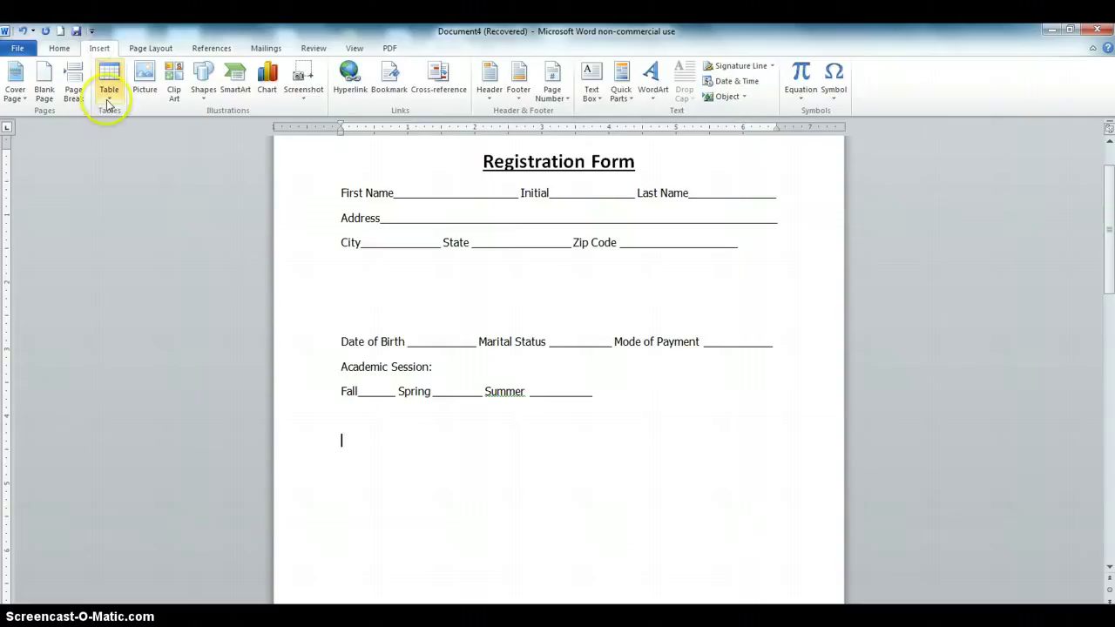
{"action": "left_click", "coordinate": [108, 98]}
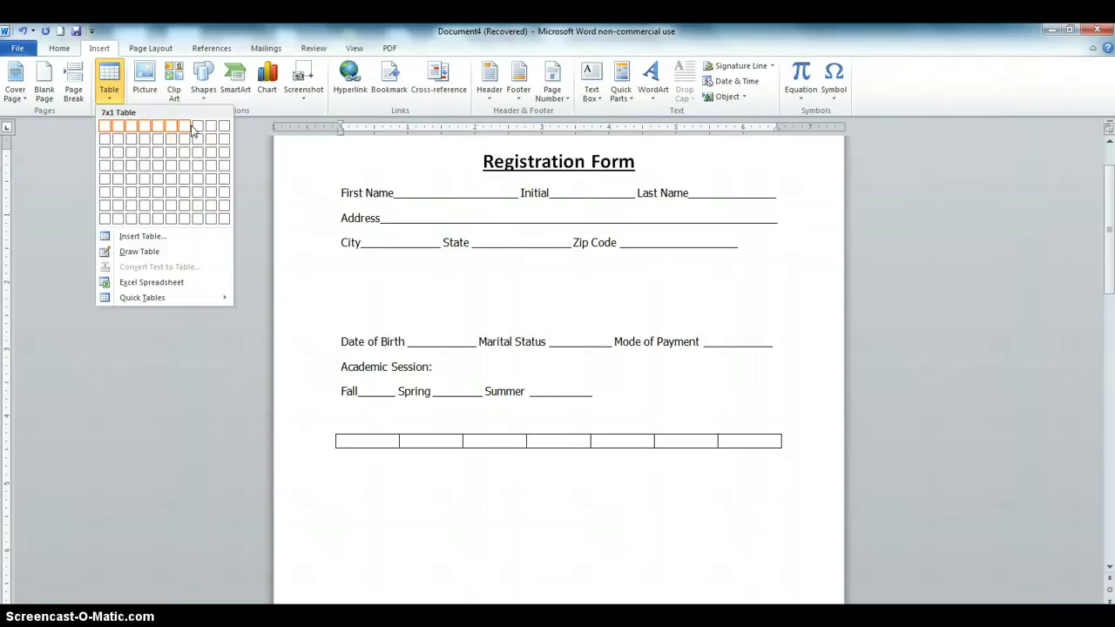
{"action": "left_click", "coordinate": [109, 129]}
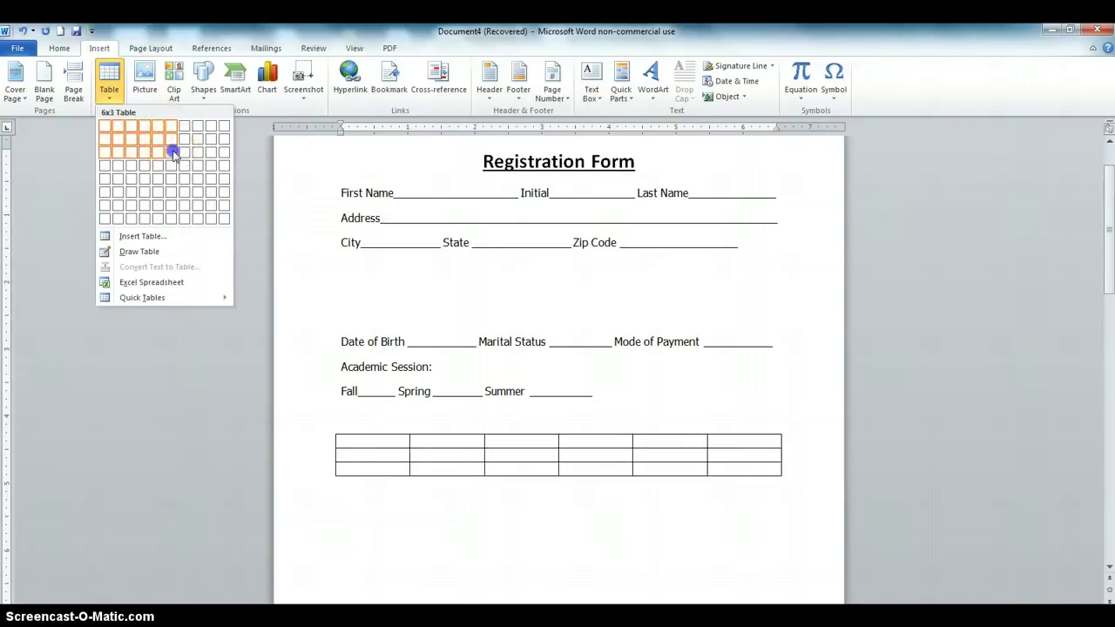
{"action": "left_click", "coordinate": [174, 153]}
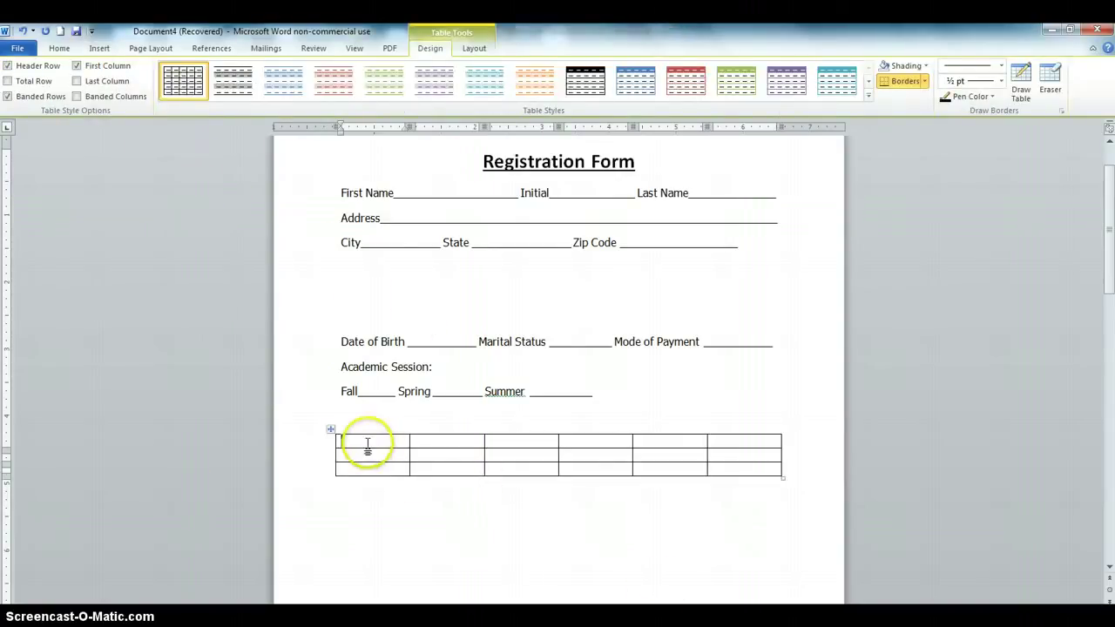
Set the whole table's line spacing to 1.5
{"action": "left_click_drag", "start_coordinate": [356, 443], "coordinate": [749, 469]}
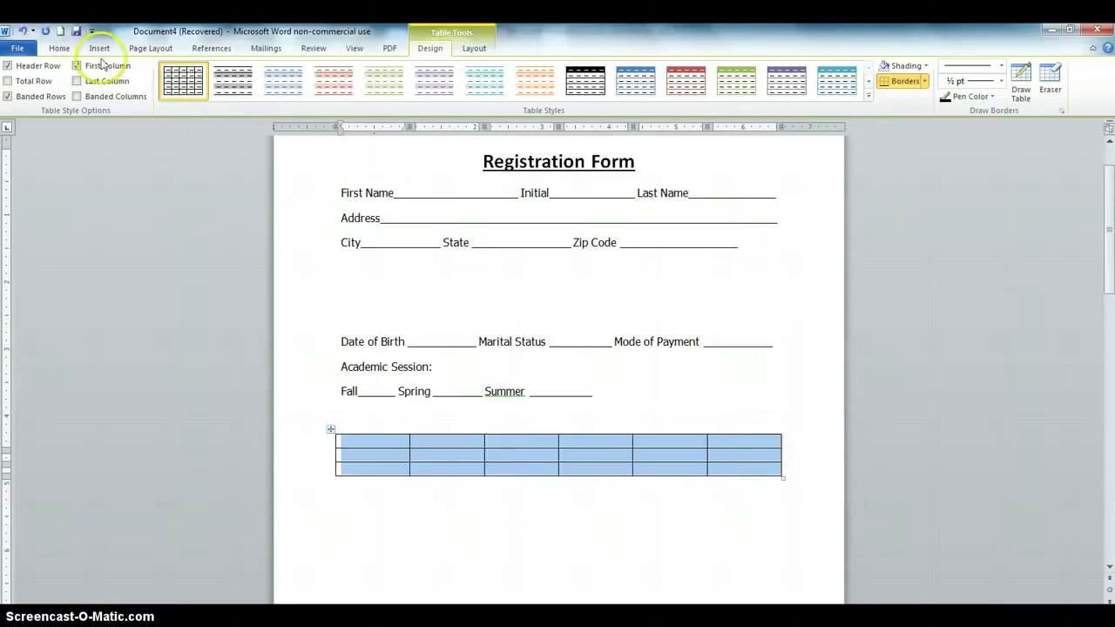
{"action": "left_click", "coordinate": [59, 50]}
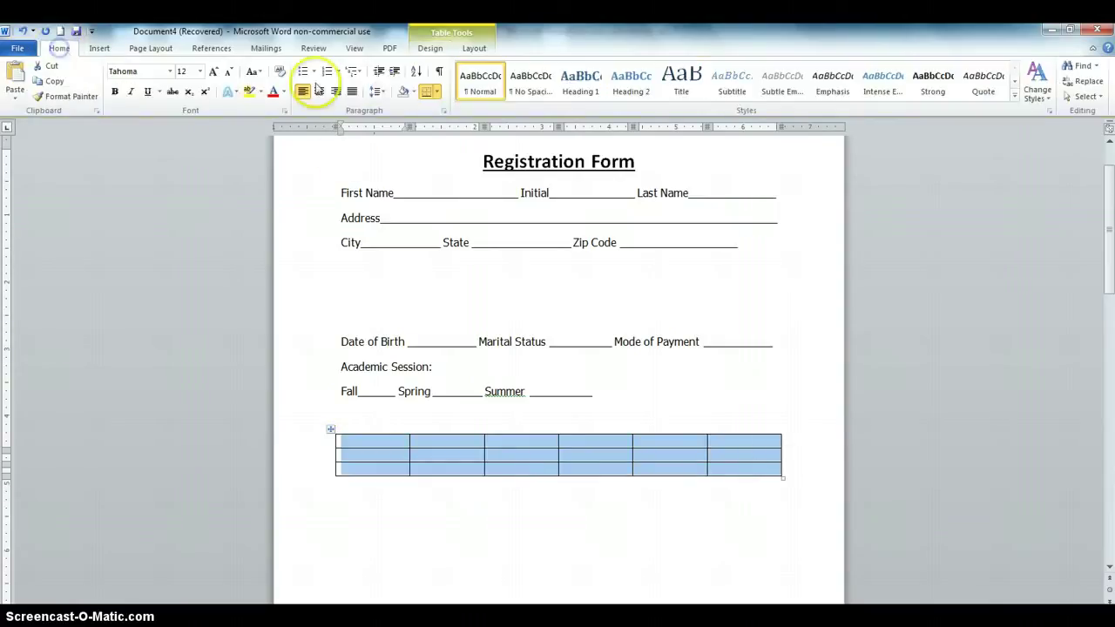
{"action": "left_click", "coordinate": [379, 93]}
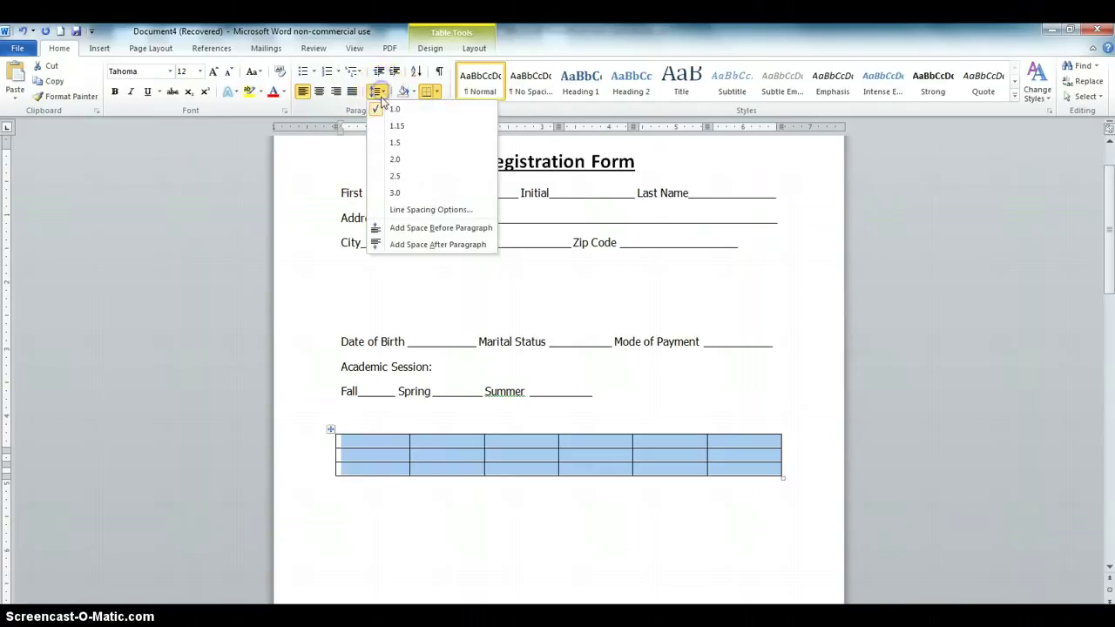
{"action": "left_click", "coordinate": [394, 142]}
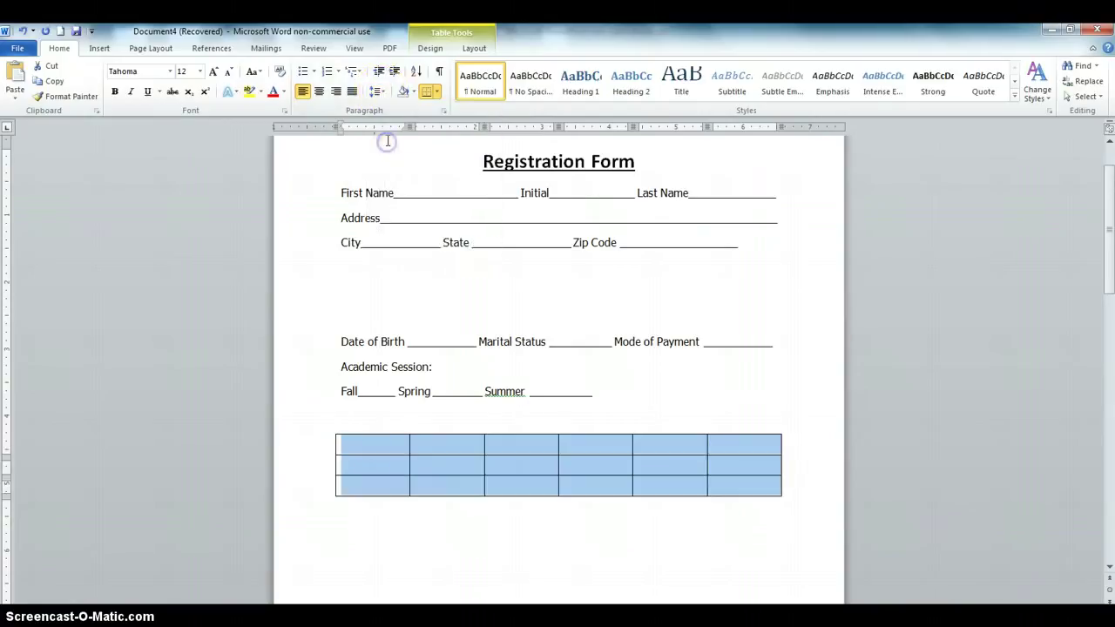
{"action": "left_click", "coordinate": [448, 448]}
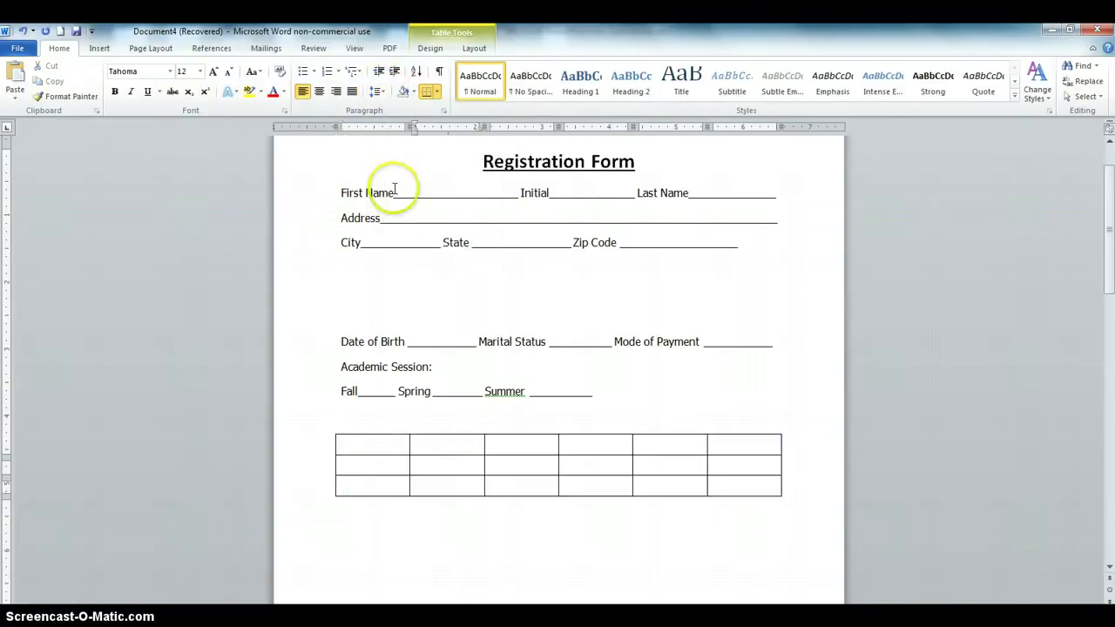
Drag the First Name, Initial and Last Name labels into the table's first row
{"action": "left_click_drag", "start_coordinate": [394, 192], "coordinate": [342, 191]}
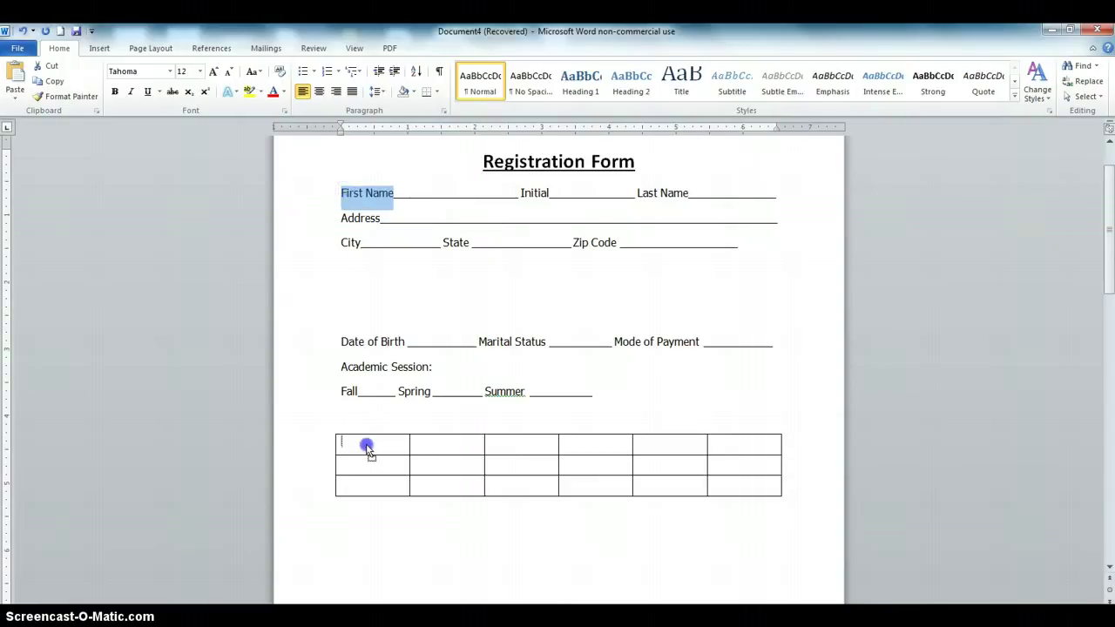
{"action": "left_click_drag", "start_coordinate": [367, 447], "coordinate": [368, 446]}
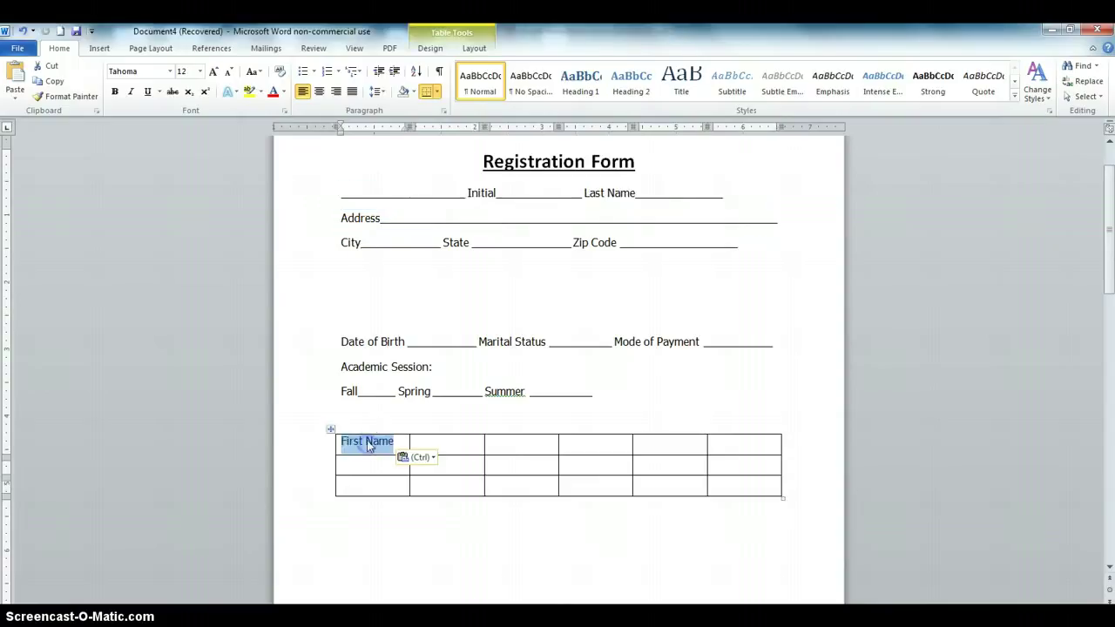
{"action": "left_click", "coordinate": [485, 192]}
{"action": "double_click", "coordinate": [482, 193]}
{"action": "left_click_drag", "start_coordinate": [474, 195], "coordinate": [531, 444]}
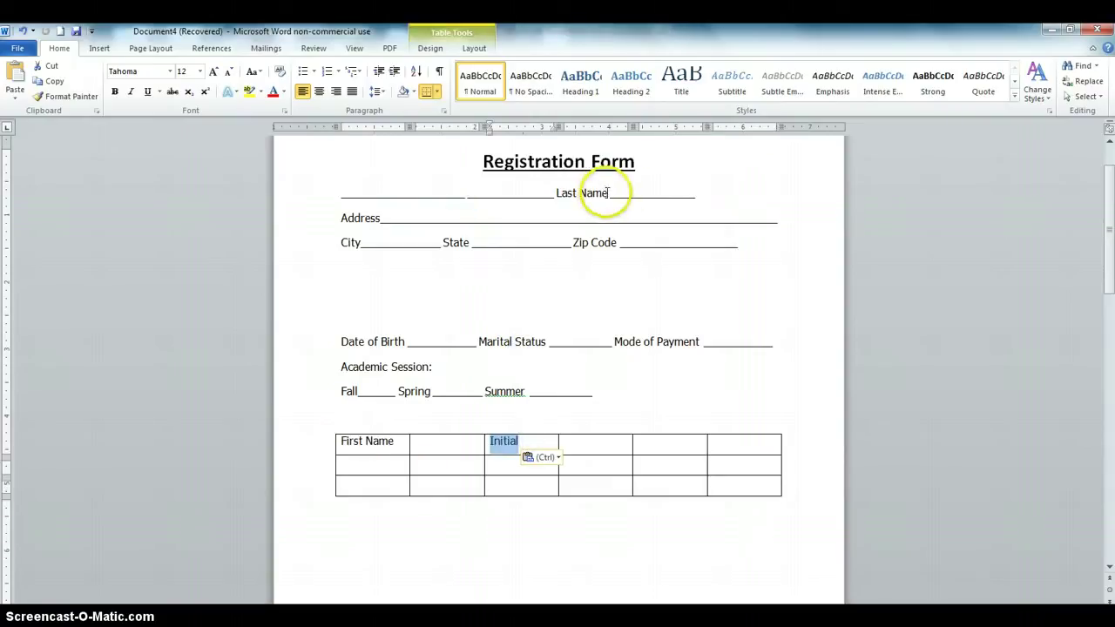
{"action": "left_click_drag", "start_coordinate": [608, 193], "coordinate": [565, 195]}
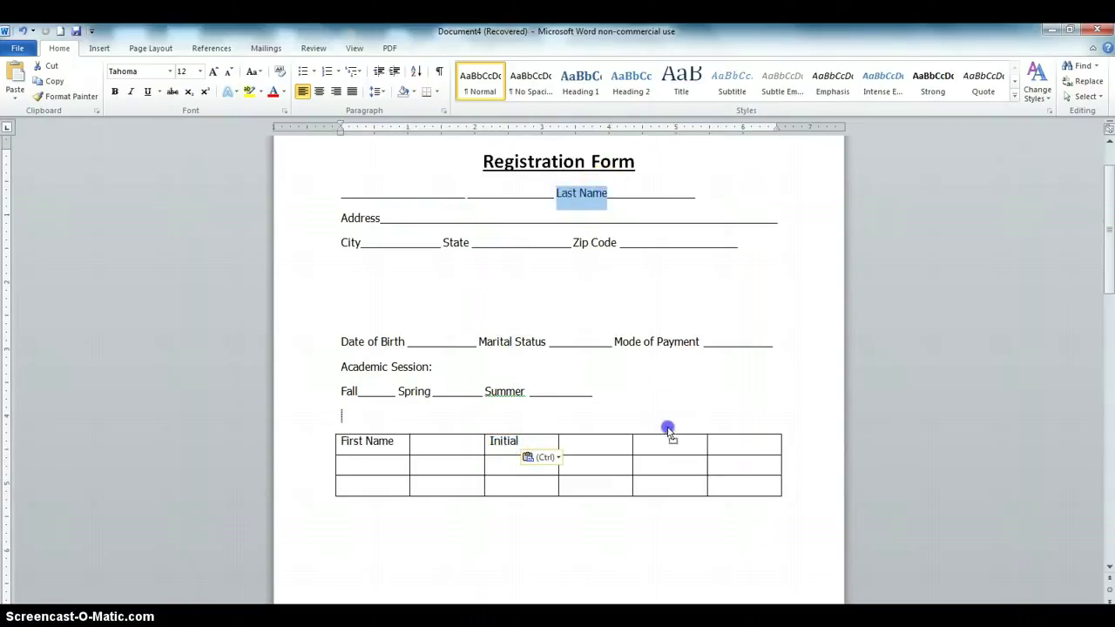
{"action": "left_click_drag", "start_coordinate": [662, 446], "coordinate": [662, 446]}
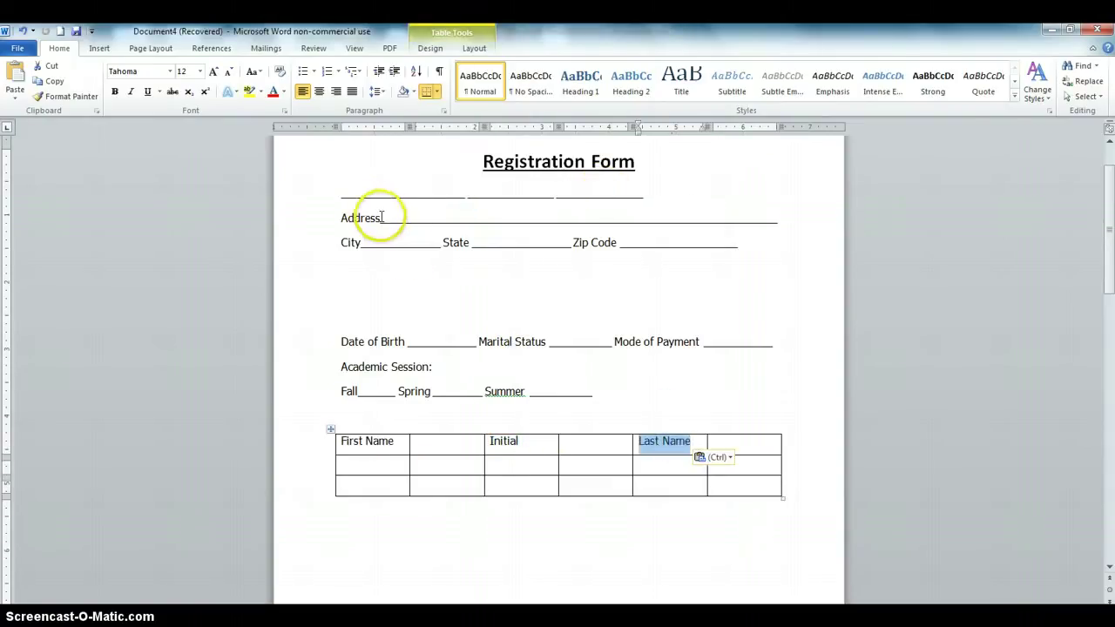
Drag the Address, City, State and Zip Code labels into the table's second and third rows
{"action": "left_click_drag", "start_coordinate": [380, 218], "coordinate": [367, 248]}
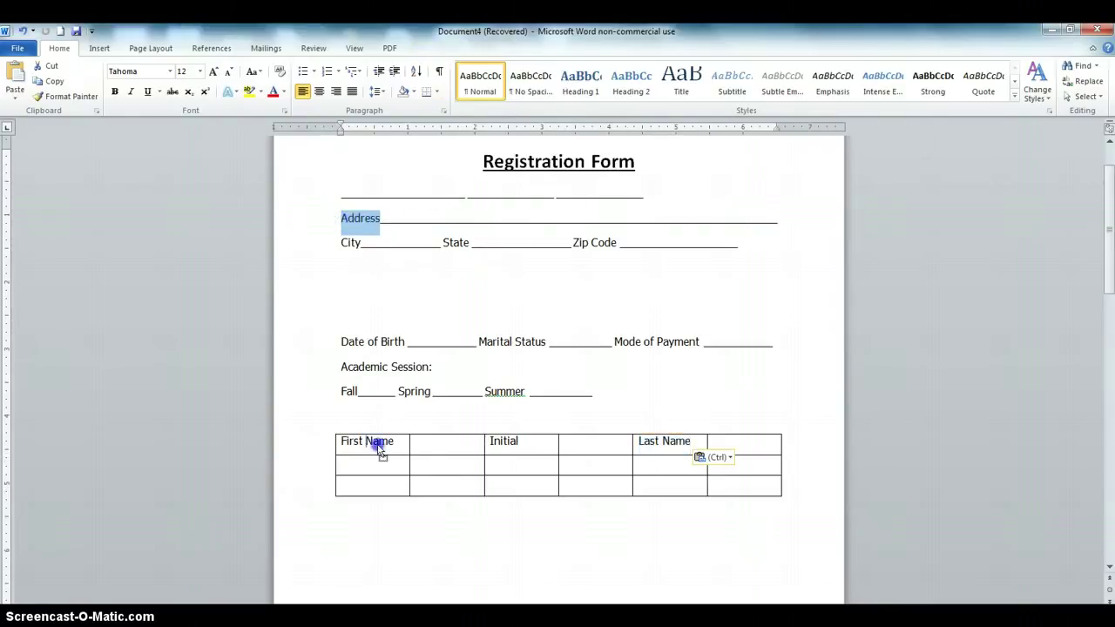
{"action": "left_click_drag", "start_coordinate": [376, 467], "coordinate": [376, 467]}
{"action": "left_click_drag", "start_coordinate": [361, 244], "coordinate": [338, 244]}
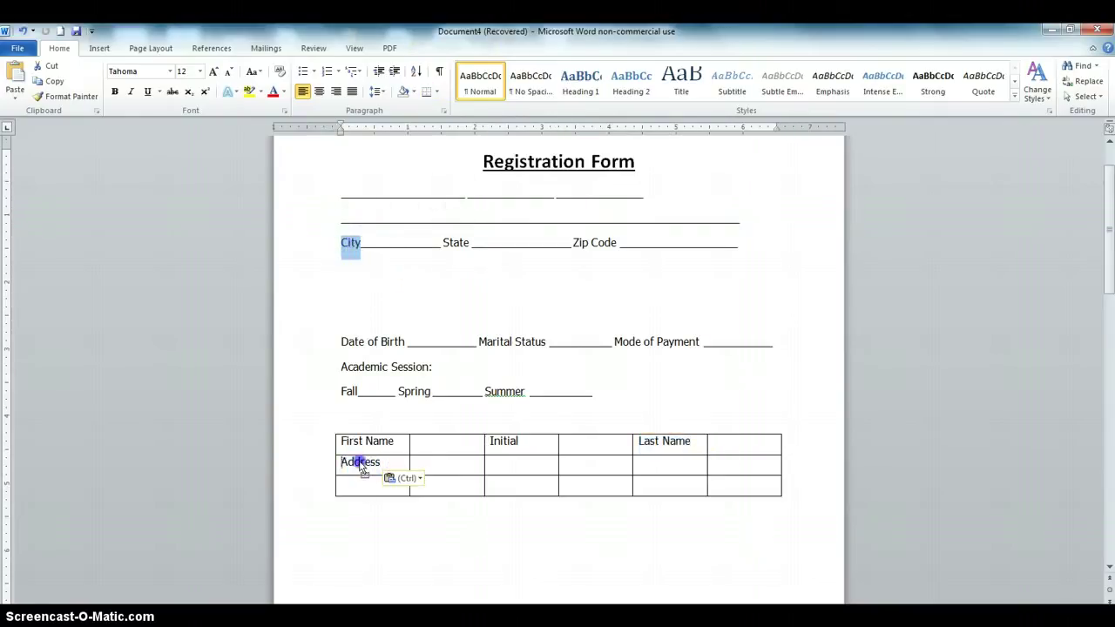
{"action": "left_click_drag", "start_coordinate": [363, 492], "coordinate": [364, 491]}
{"action": "mouse_move", "coordinate": [453, 242]}
{"action": "left_mouse_down"}
{"action": "mouse_move", "coordinate": [410, 243]}
{"action": "mouse_move", "coordinate": [434, 247]}
{"action": "left_mouse_up"}
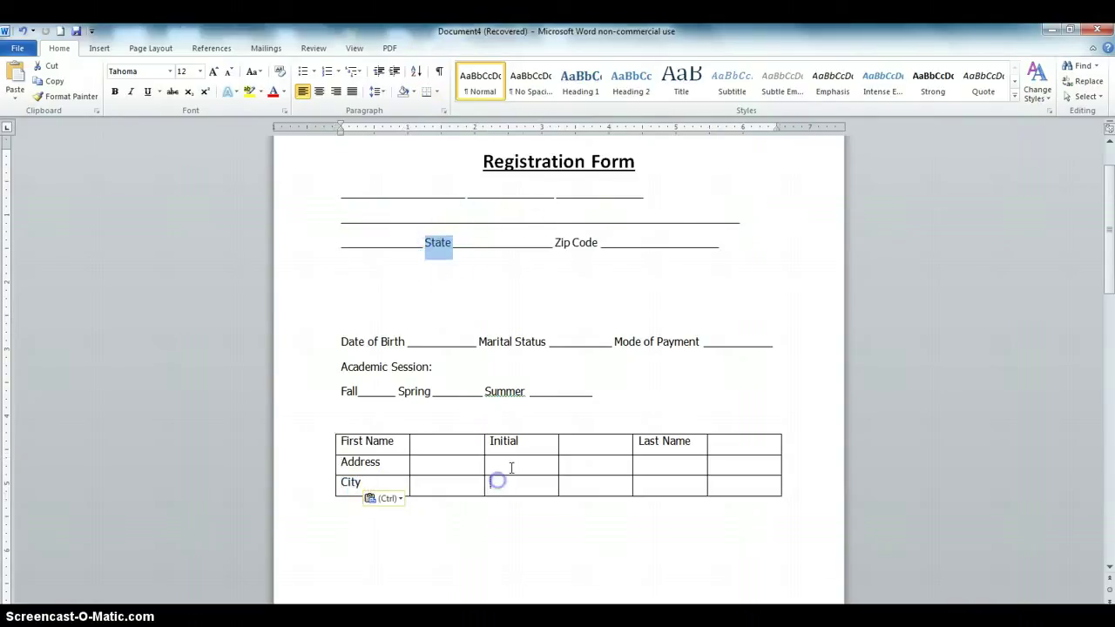
{"action": "left_click_drag", "start_coordinate": [569, 242], "coordinate": [542, 250]}
{"action": "left_click_drag", "start_coordinate": [658, 488], "coordinate": [655, 486]}
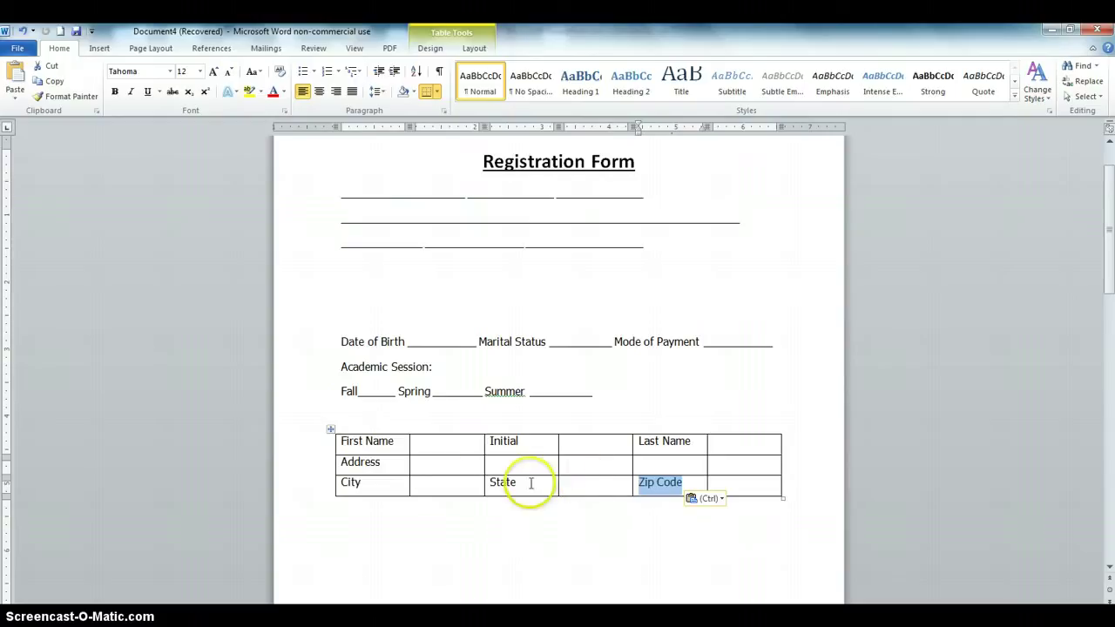
{"action": "left_click_drag", "start_coordinate": [453, 465], "coordinate": [742, 464]}
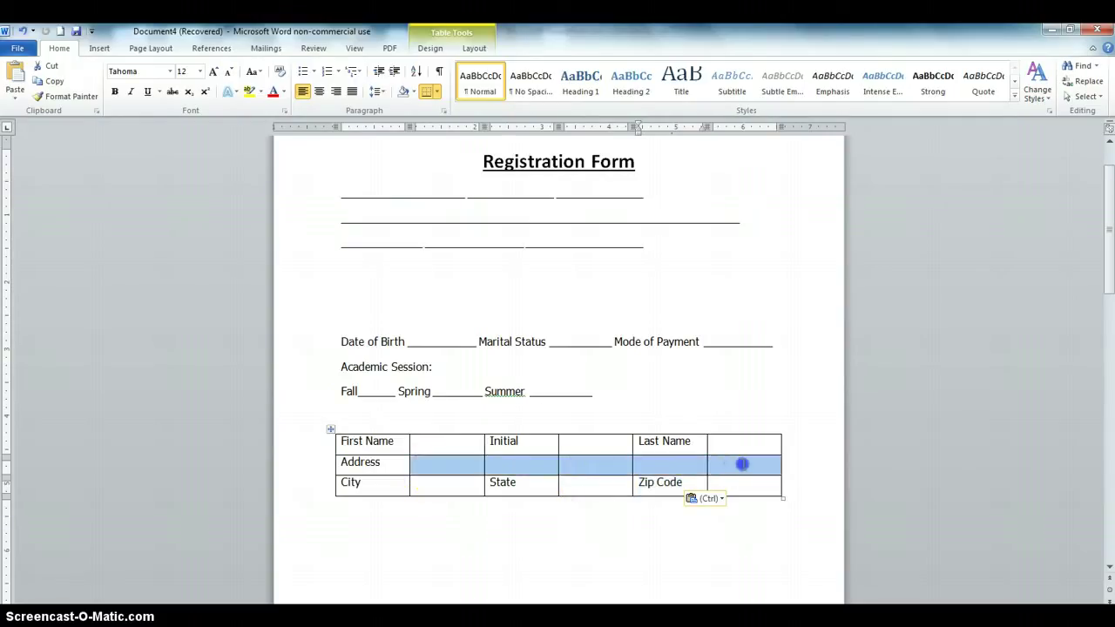
Merge the empty cells to the right of Address into one wide answer cell
{"action": "right_click", "coordinate": [613, 463]}
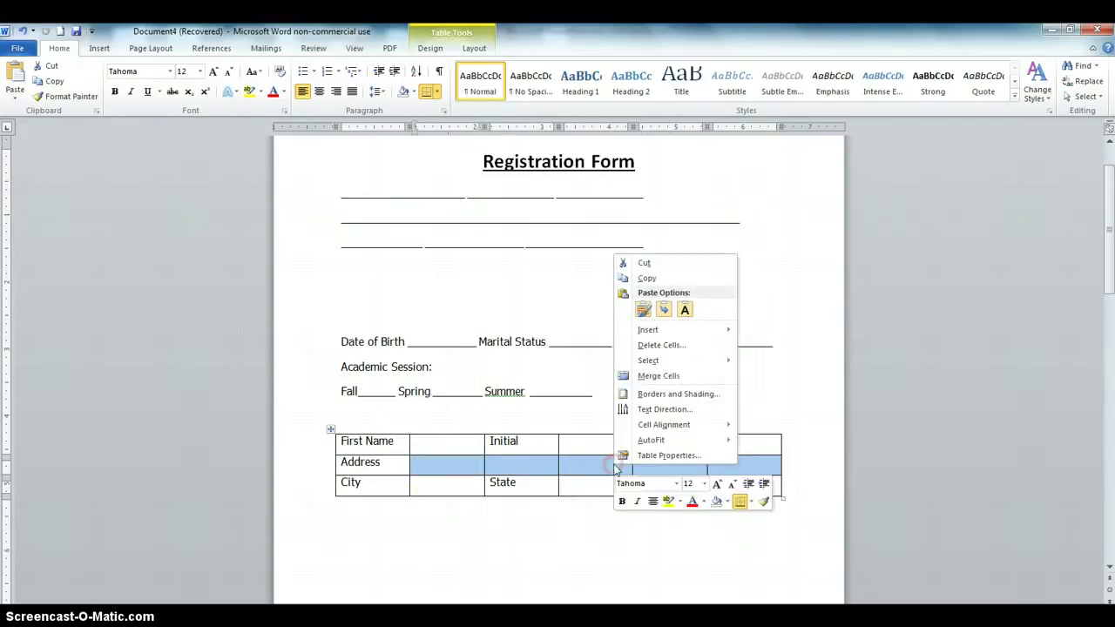
{"action": "left_click", "coordinate": [663, 375]}
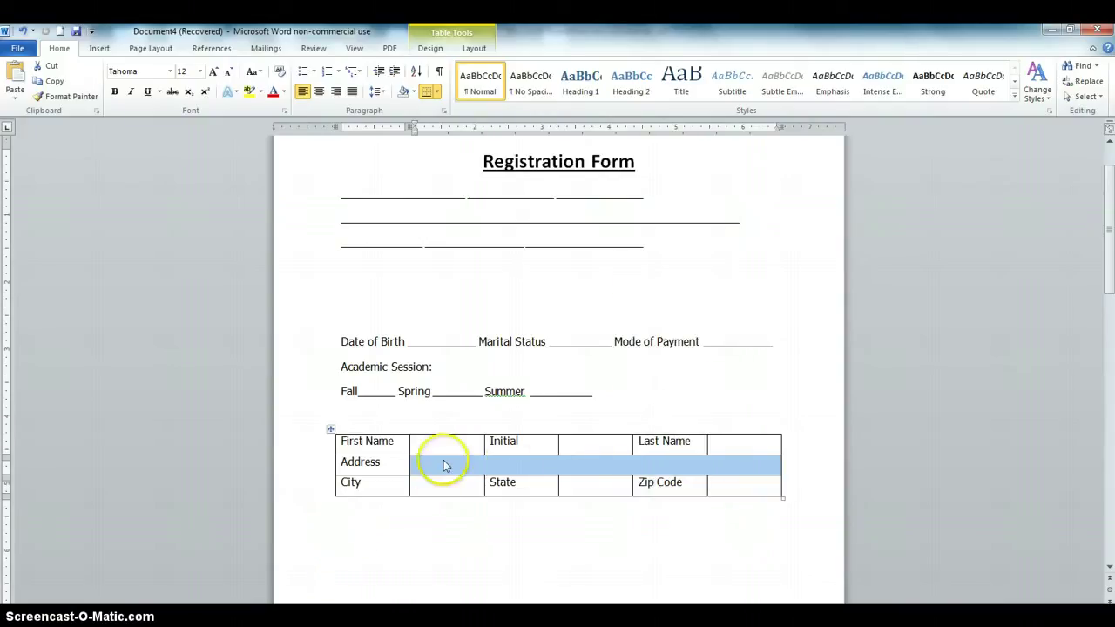
{"action": "left_click", "coordinate": [566, 446]}
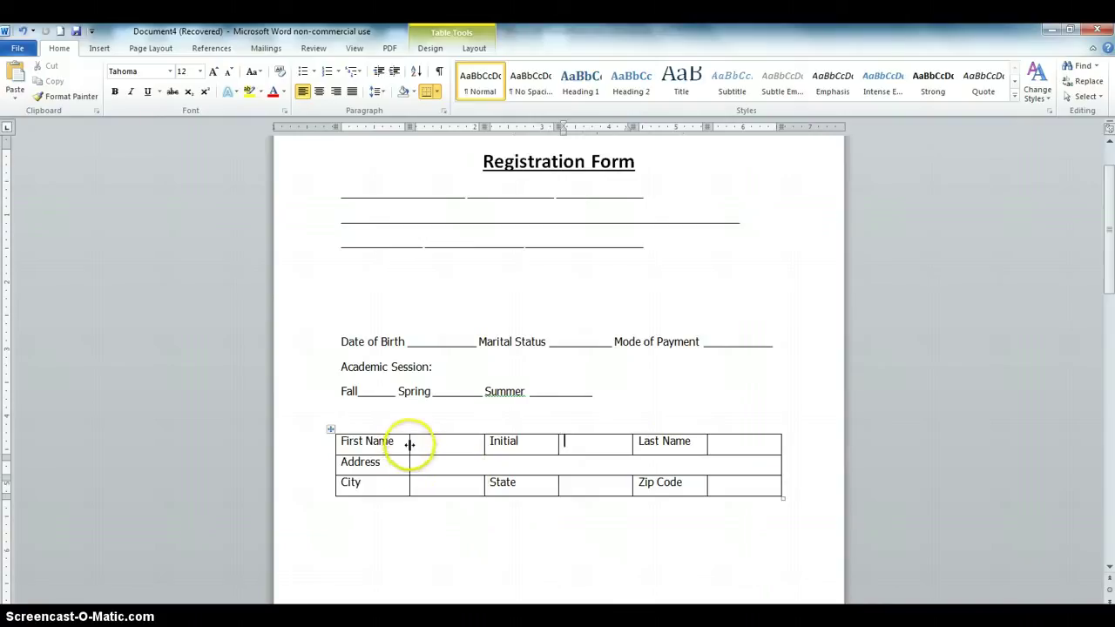
Narrow the State and Initial label columns, undoing the First Name and City resizes
{"action": "left_click_drag", "start_coordinate": [409, 444], "coordinate": [400, 445]}
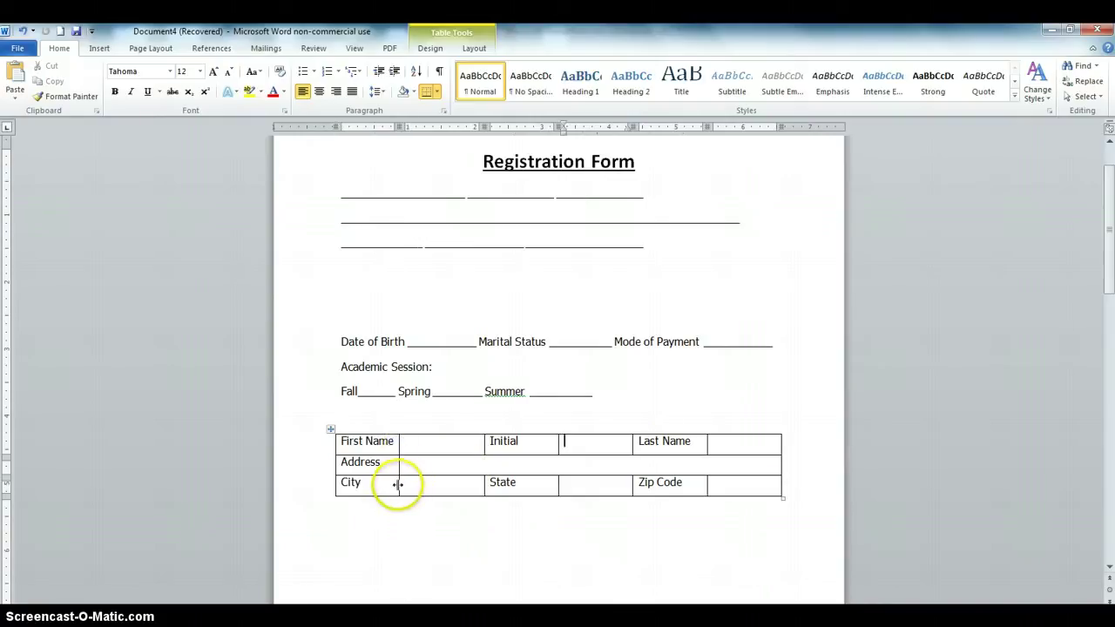
{"action": "left_click_drag", "start_coordinate": [399, 486], "coordinate": [394, 485]}
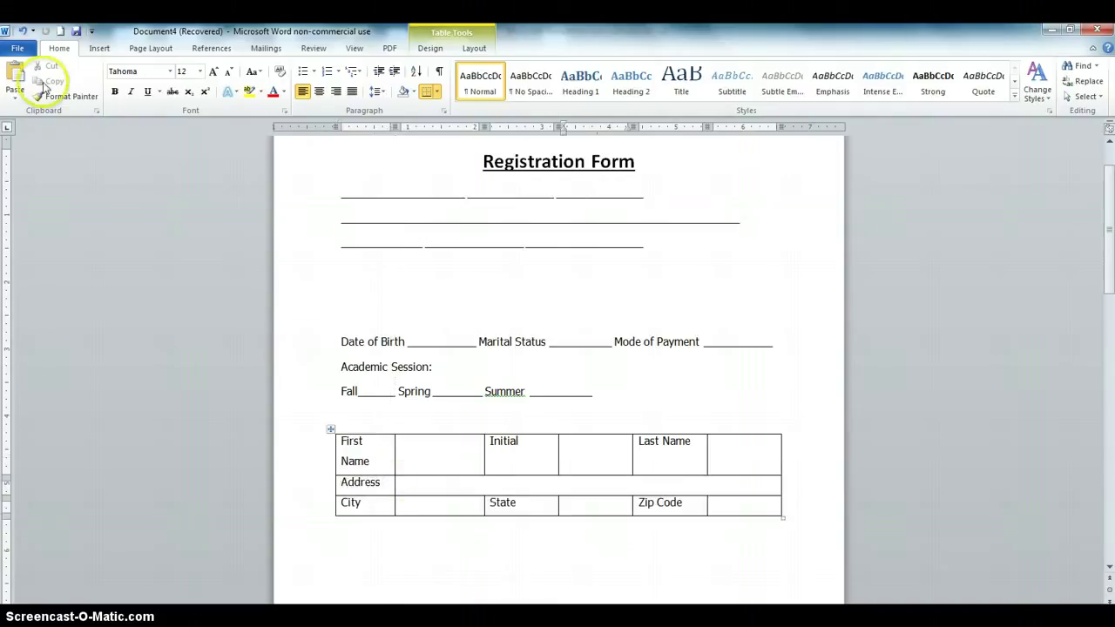
{"action": "left_click", "coordinate": [23, 30]}
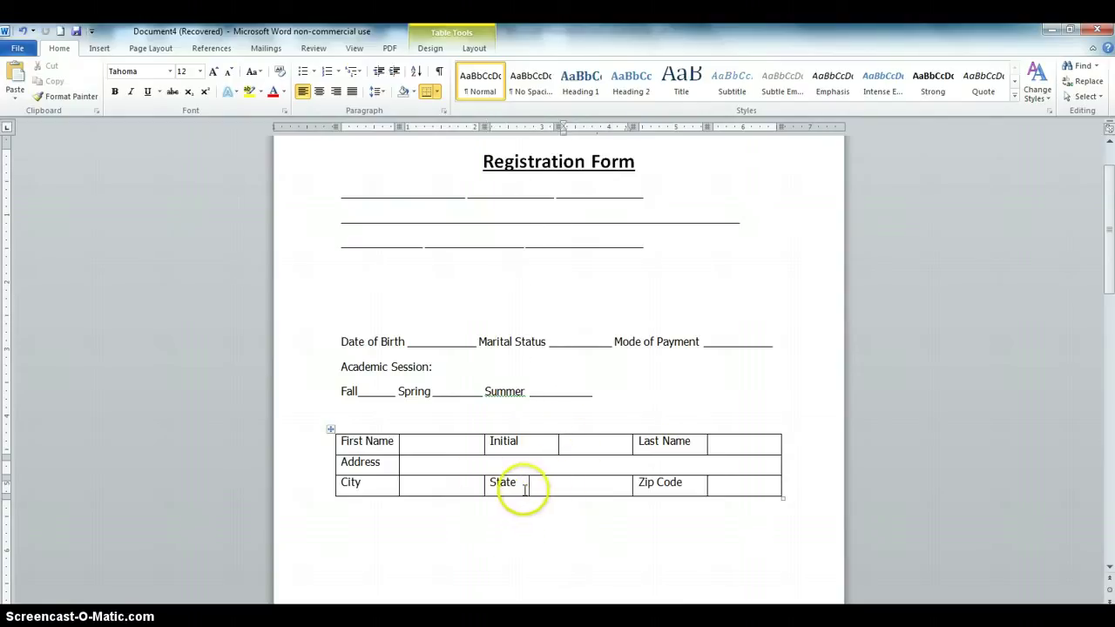
{"action": "left_click_drag", "start_coordinate": [528, 485], "coordinate": [521, 486]}
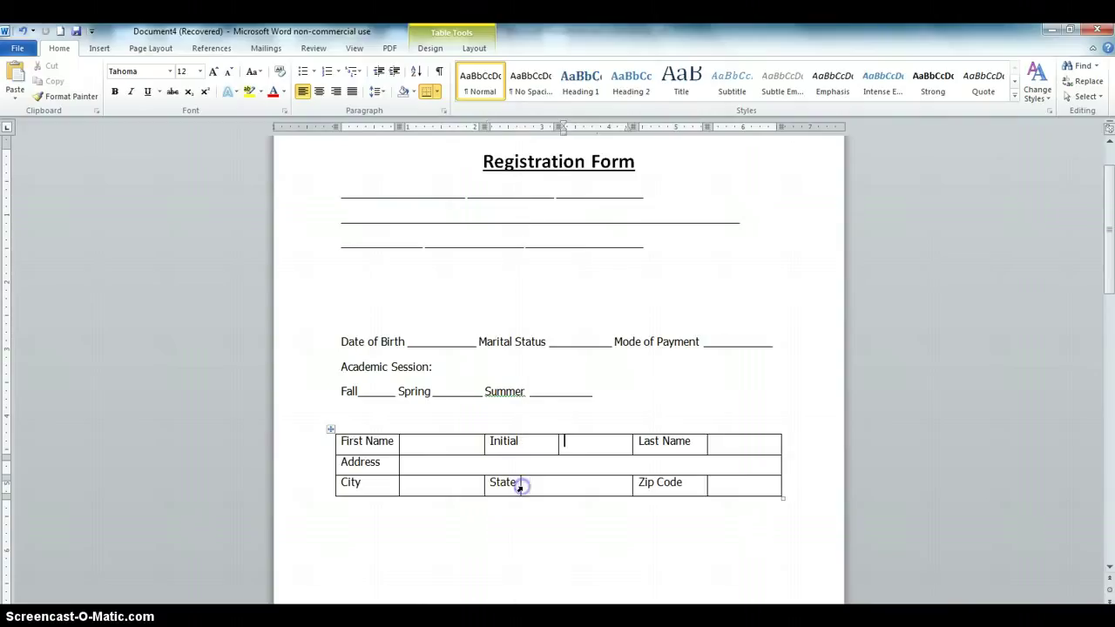
{"action": "left_click_drag", "start_coordinate": [560, 444], "coordinate": [524, 448]}
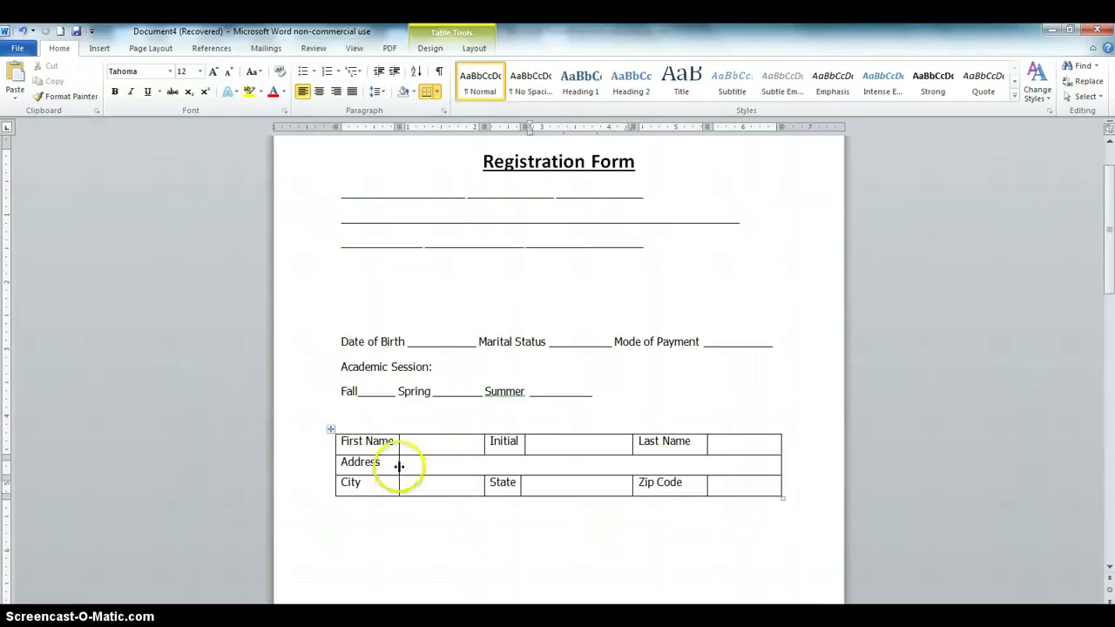
{"action": "left_click_drag", "start_coordinate": [398, 466], "coordinate": [391, 468]}
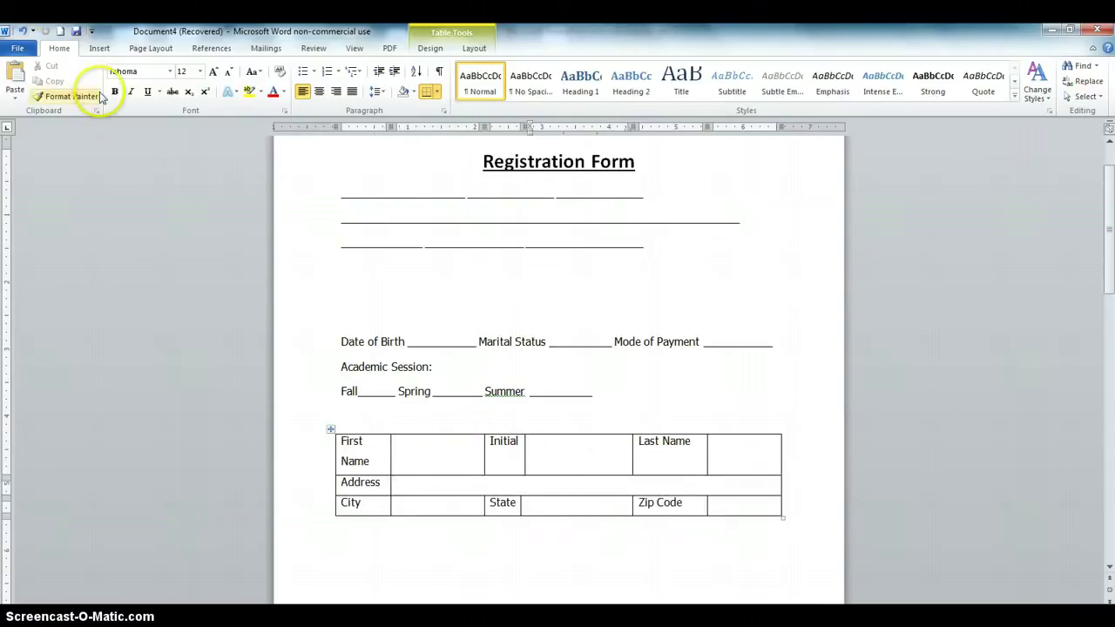
{"action": "left_click", "coordinate": [22, 31]}
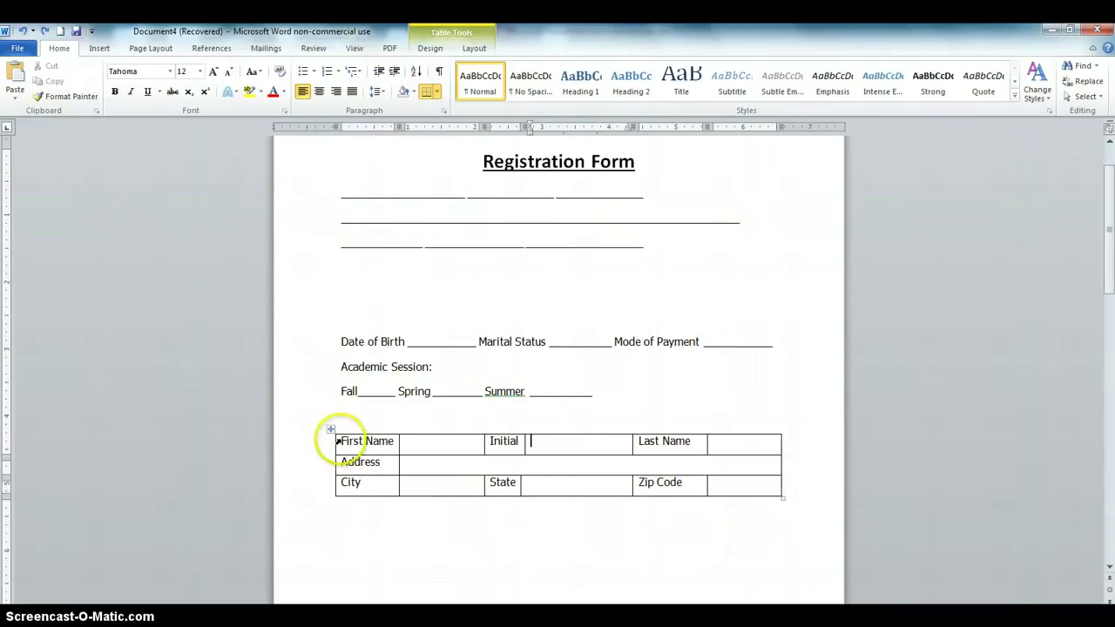
{"action": "mouse_move", "coordinate": [340, 441]}
{"action": "left_mouse_down"}
{"action": "mouse_move", "coordinate": [359, 464]}
{"action": "mouse_move", "coordinate": [470, 484]}
{"action": "mouse_move", "coordinate": [751, 483]}
{"action": "mouse_move", "coordinate": [747, 475]}
{"action": "left_mouse_up"}
Set the table's borders to None in Table Properties > Borders and Shading
{"action": "right_click", "coordinate": [719, 490]}
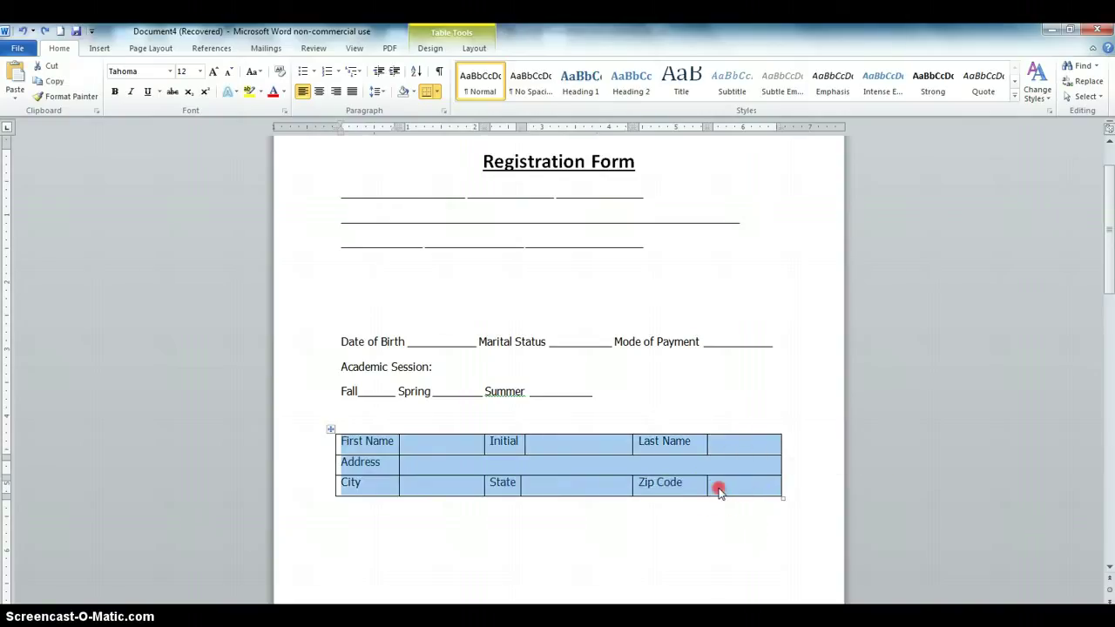
{"action": "left_click", "coordinate": [771, 486]}
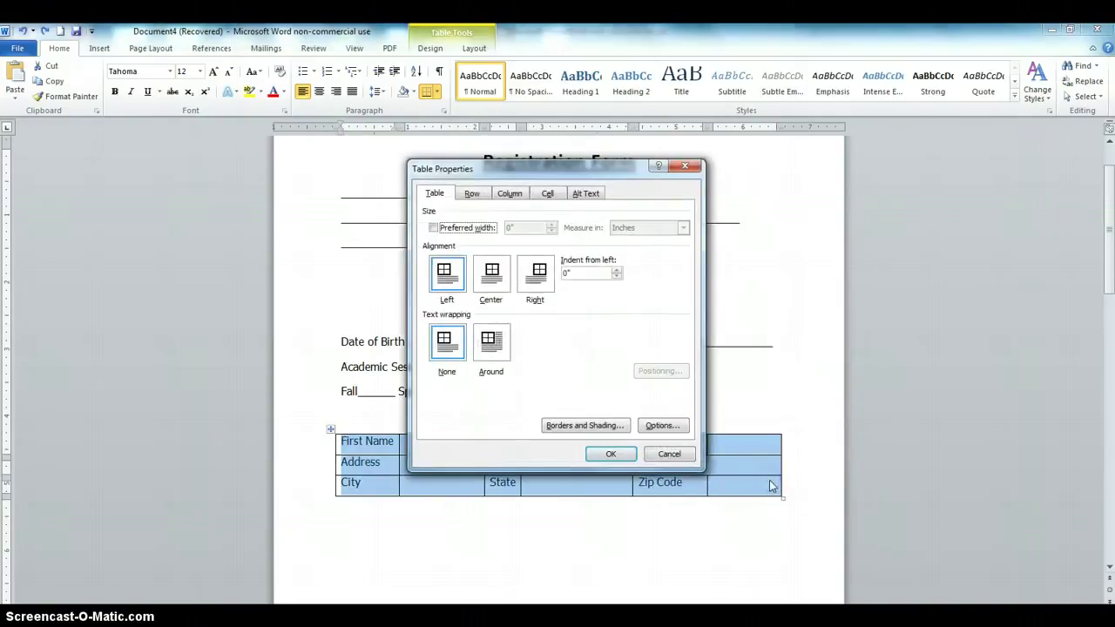
{"action": "left_click", "coordinate": [582, 426]}
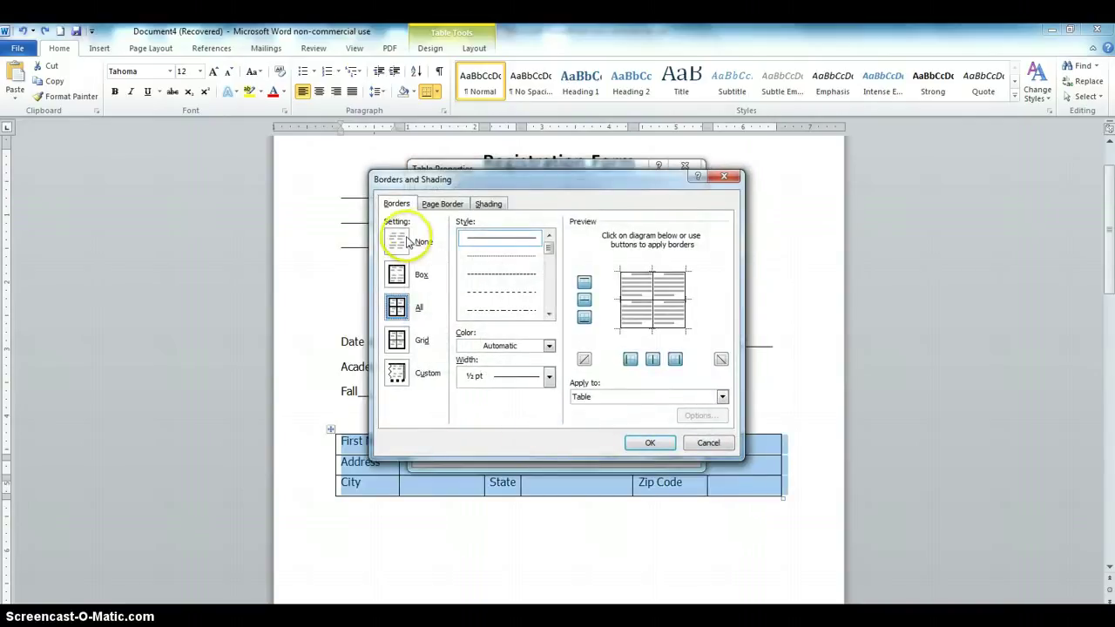
{"action": "left_click", "coordinate": [406, 243]}
{"action": "left_click", "coordinate": [648, 442]}
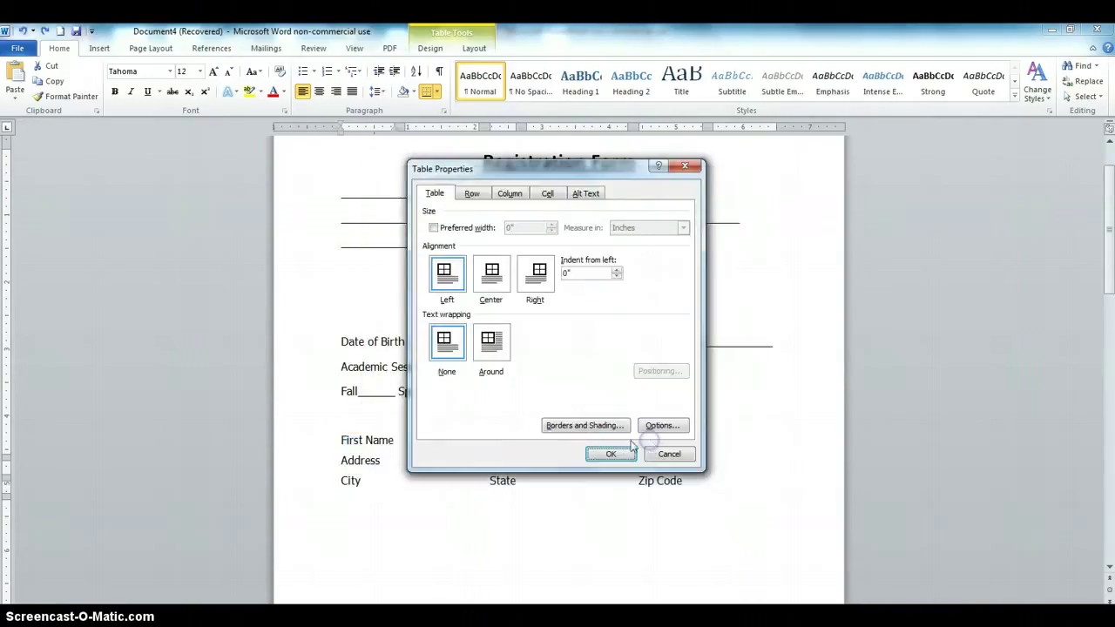
{"action": "left_click", "coordinate": [608, 454]}
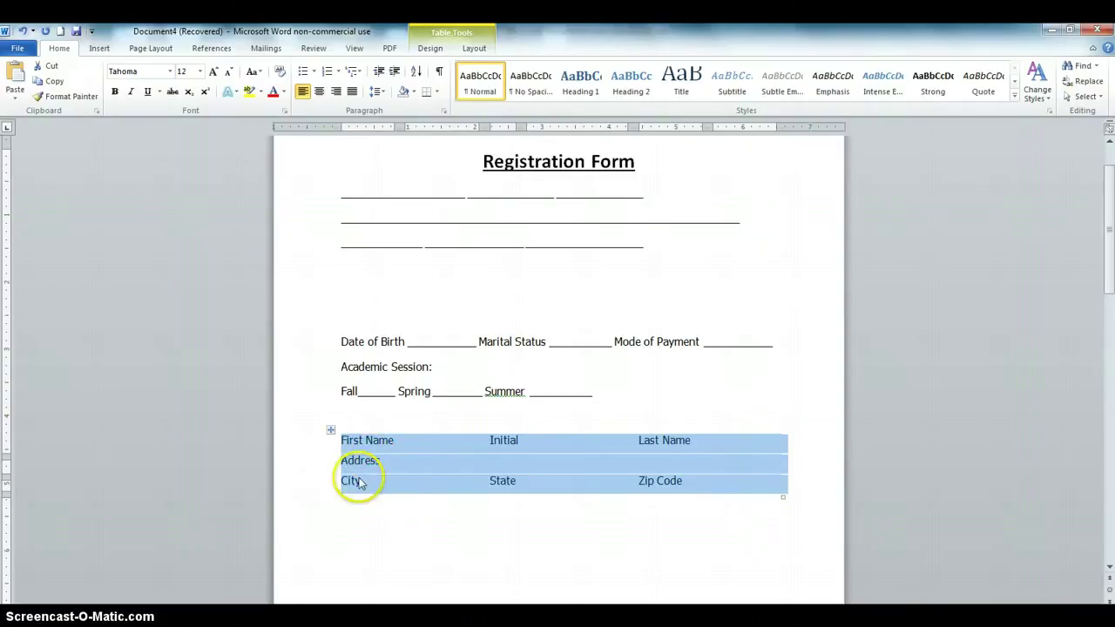
{"action": "left_click", "coordinate": [601, 510]}
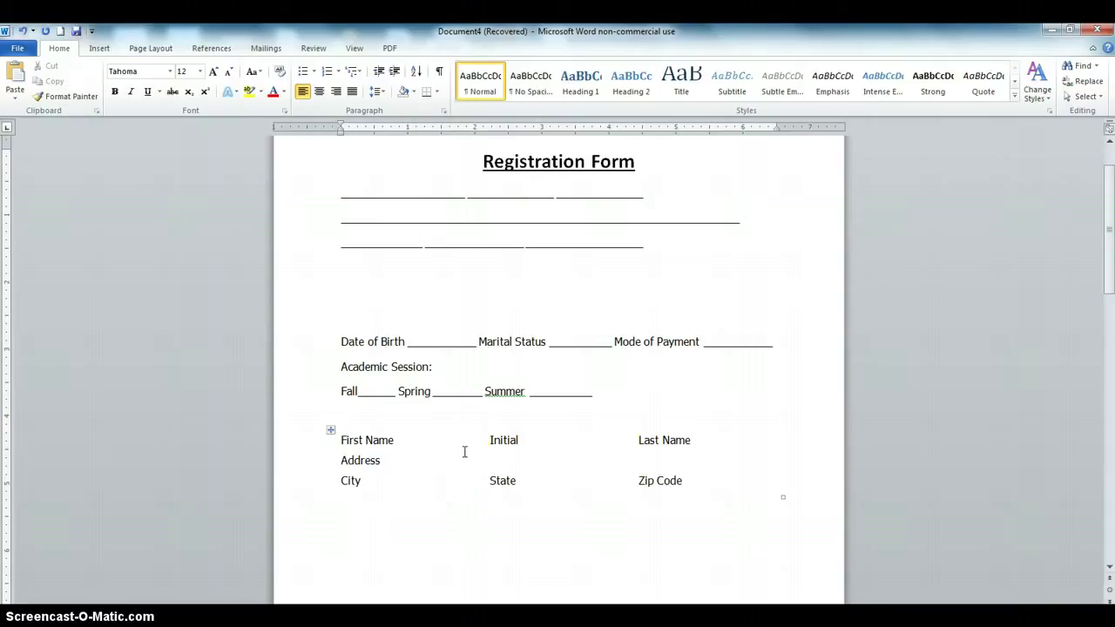
{"action": "left_click", "coordinate": [478, 454]}
Enable the Developer tab under Word Options > Customize Ribbon
{"action": "left_click", "coordinate": [17, 48]}
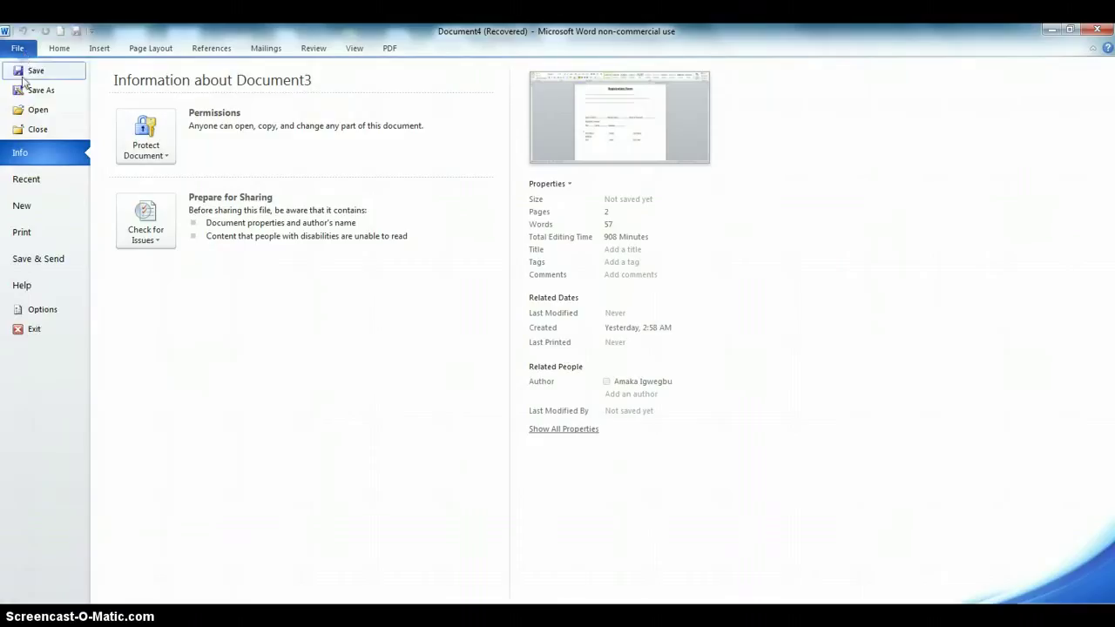
{"action": "left_click", "coordinate": [40, 311]}
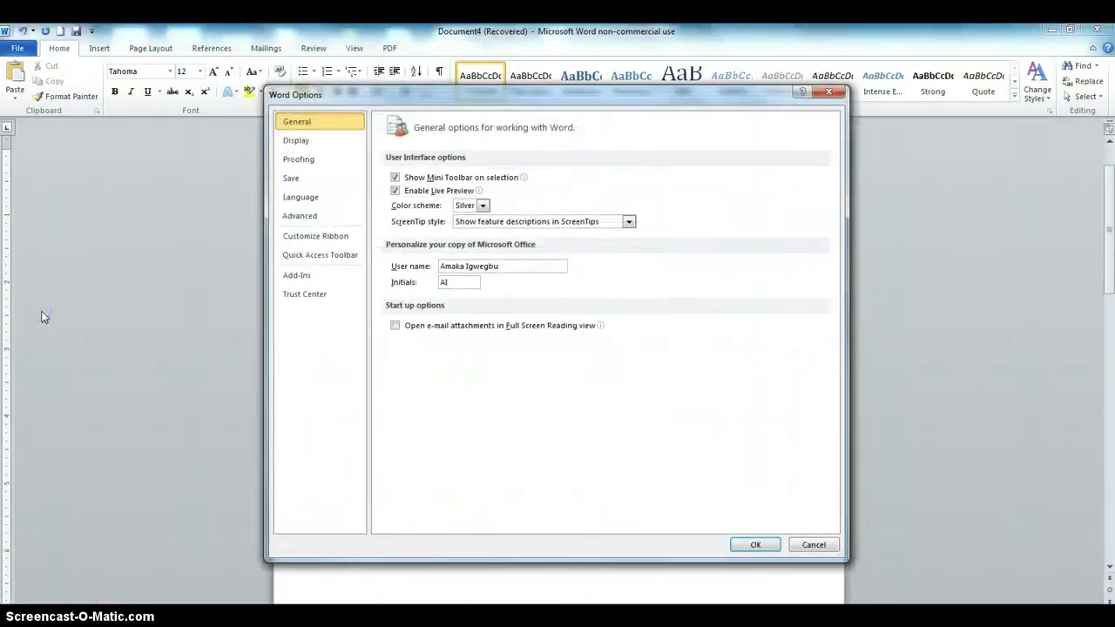
{"action": "left_click", "coordinate": [309, 236]}
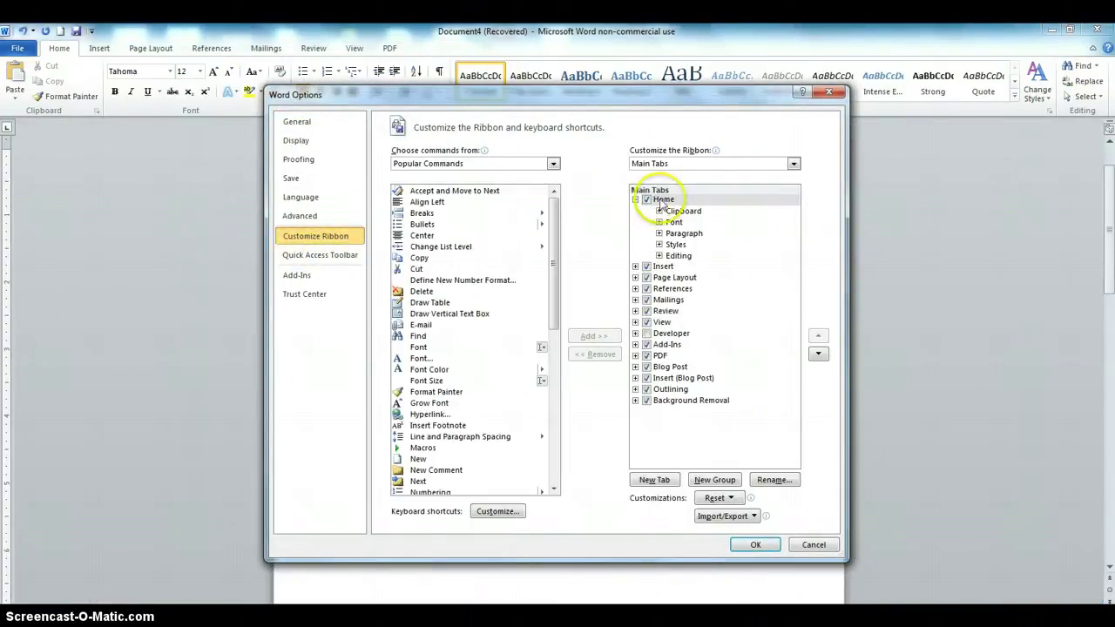
{"action": "left_click", "coordinate": [647, 334]}
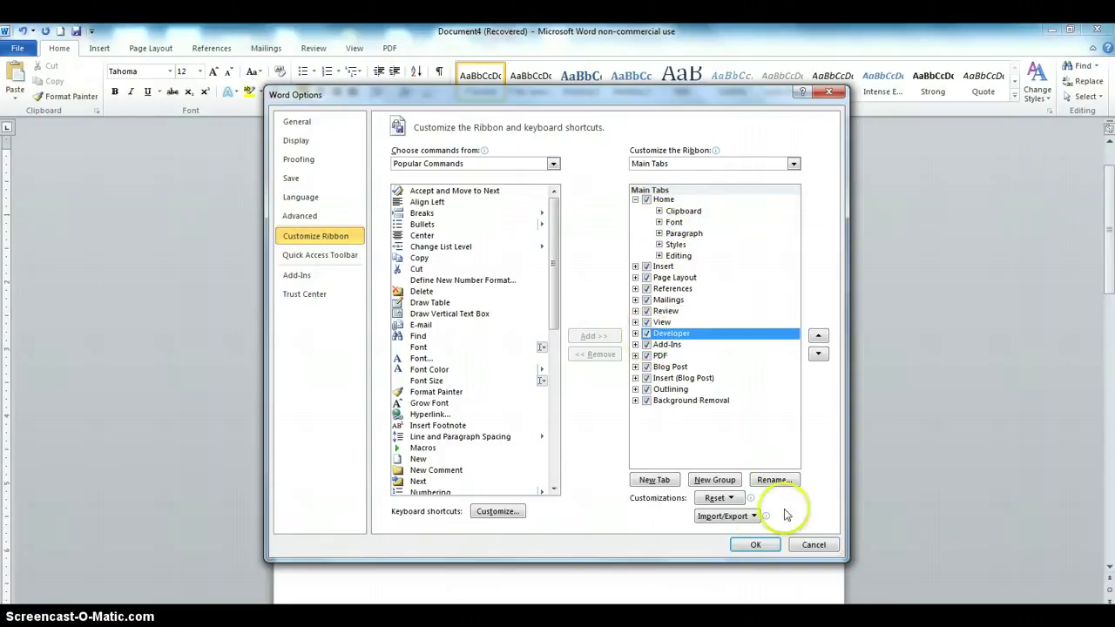
{"action": "left_click", "coordinate": [754, 544]}
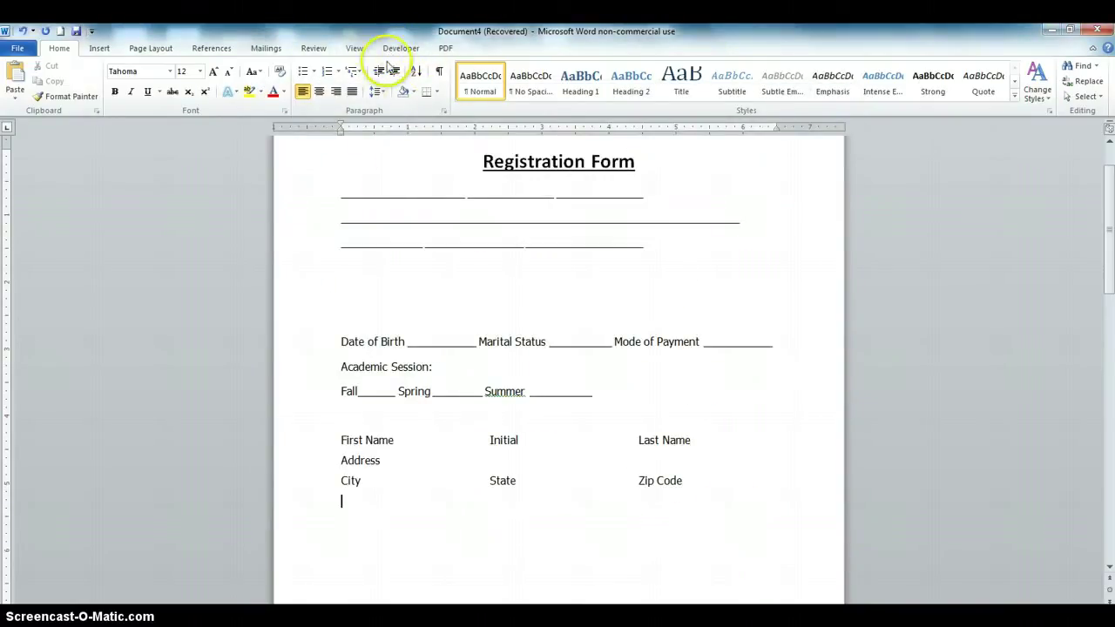
Add a Plain Text Content Control in the answer cell after First Name
{"action": "left_click", "coordinate": [403, 49]}
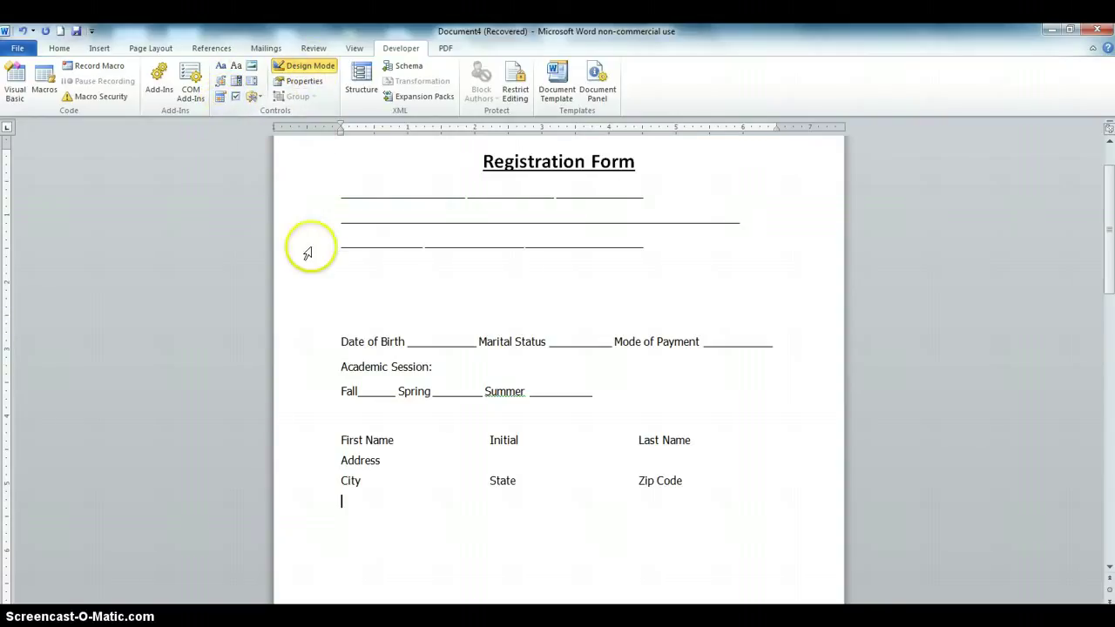
{"action": "left_click", "coordinate": [406, 440]}
{"action": "left_click", "coordinate": [347, 452]}
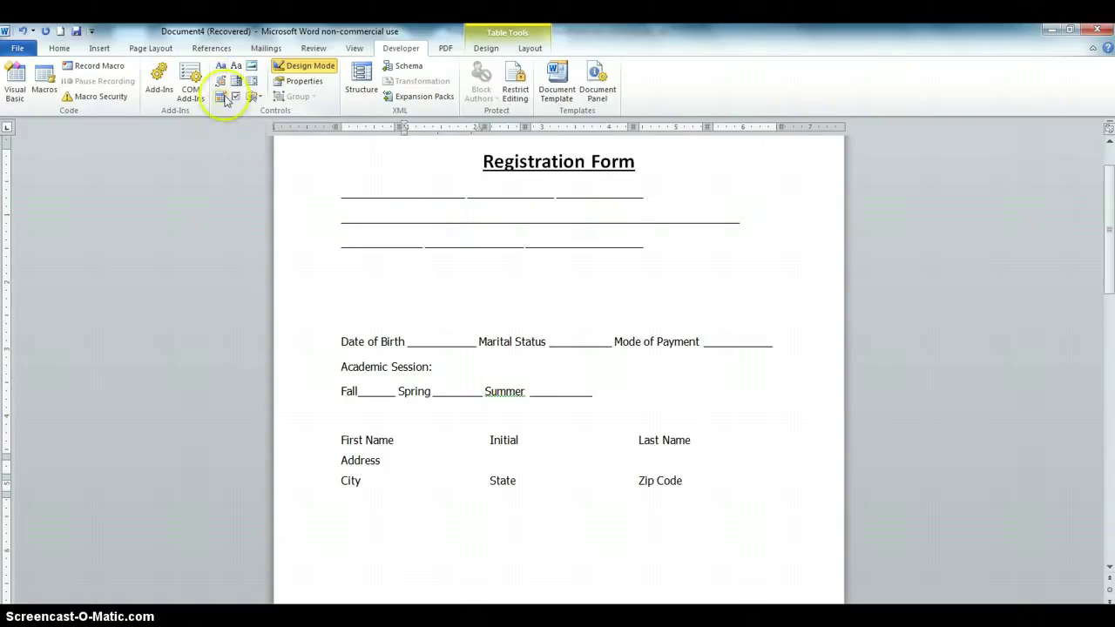
{"action": "left_click", "coordinate": [407, 442]}
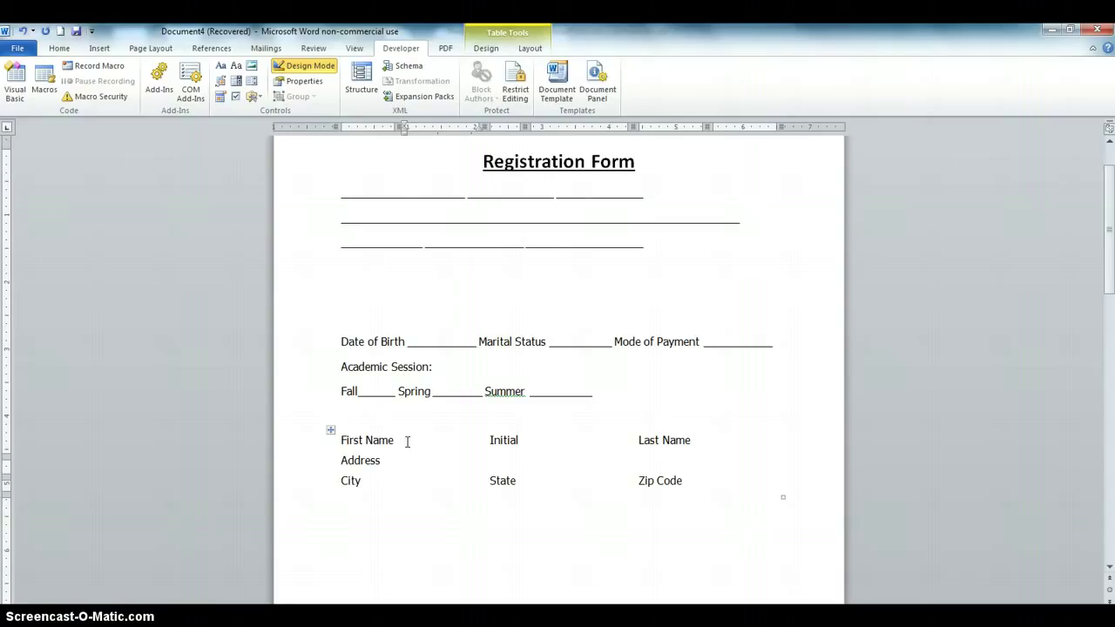
{"action": "left_click", "coordinate": [406, 440]}
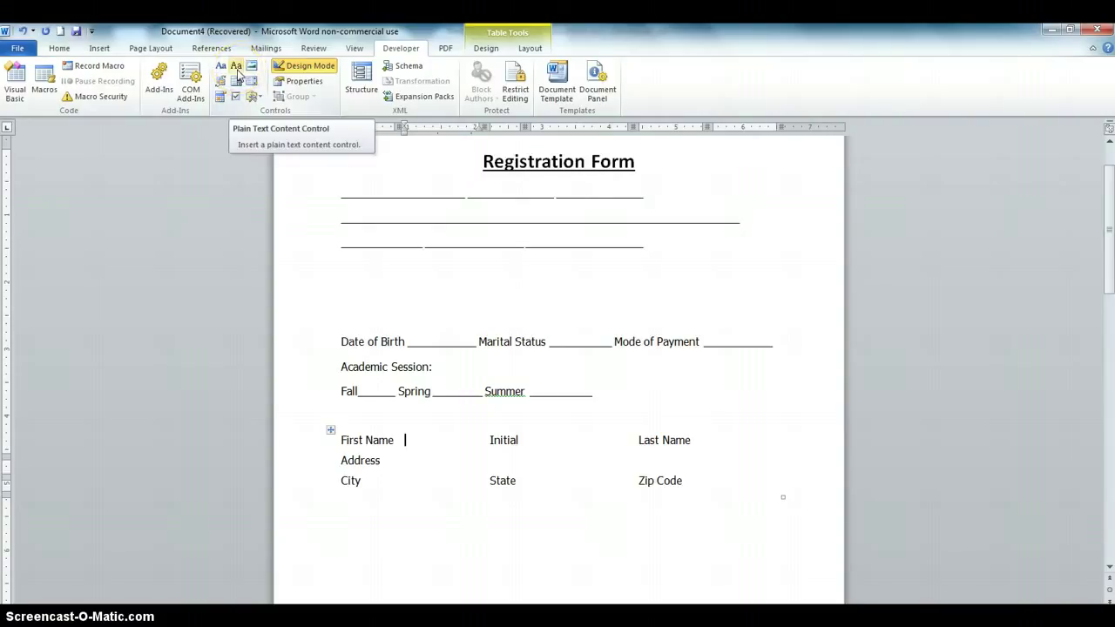
{"action": "left_click", "coordinate": [238, 75]}
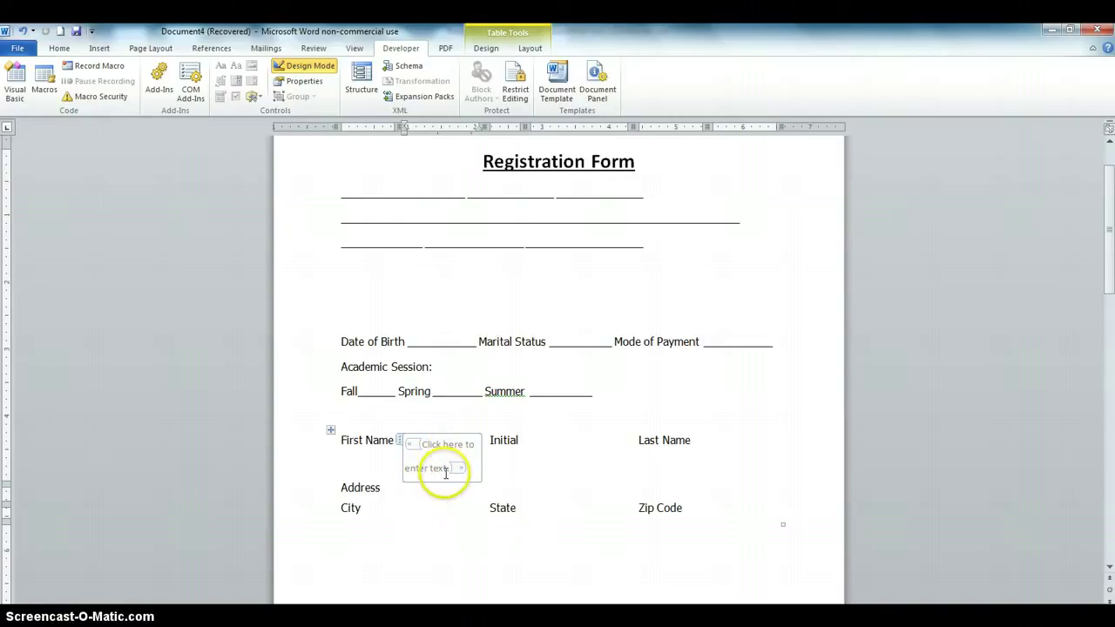
Replace the First Name control's placeholder with 'Enter first name'
{"action": "left_click", "coordinate": [449, 468]}
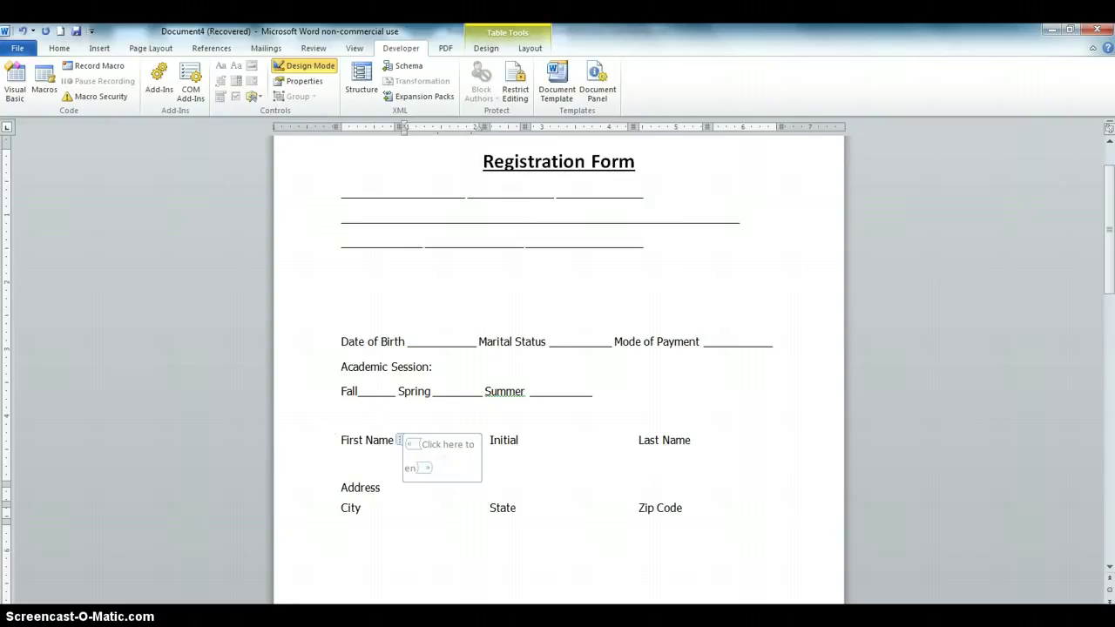
{"action": "key", "text": "BackSpace"}
{"action": "key", "text": "BackSpace"}
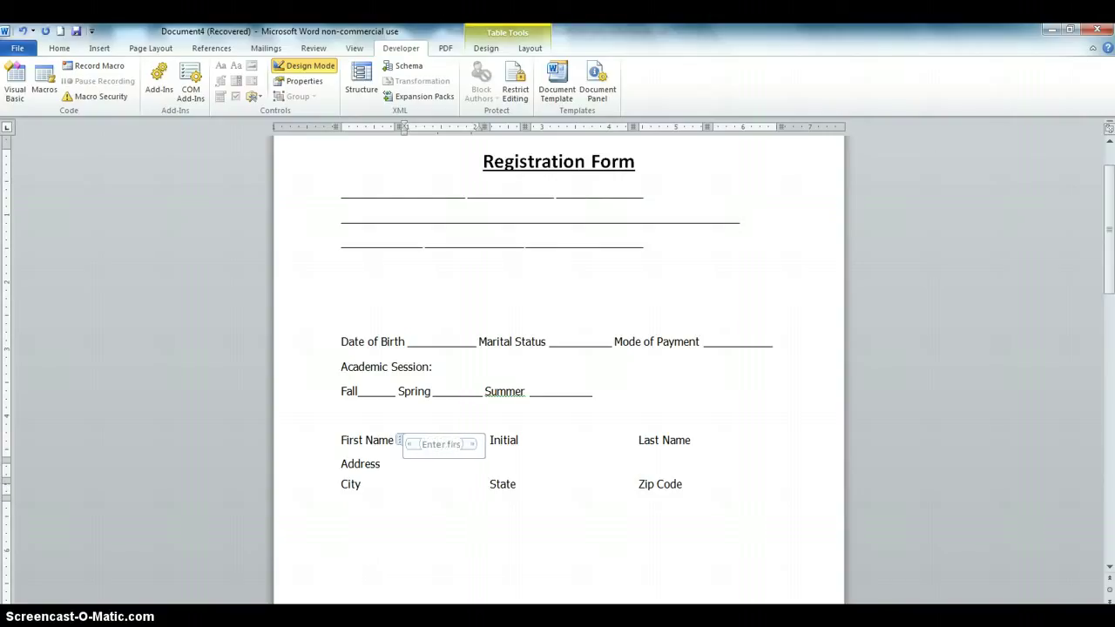
{"action": "type", "text": "t name"}
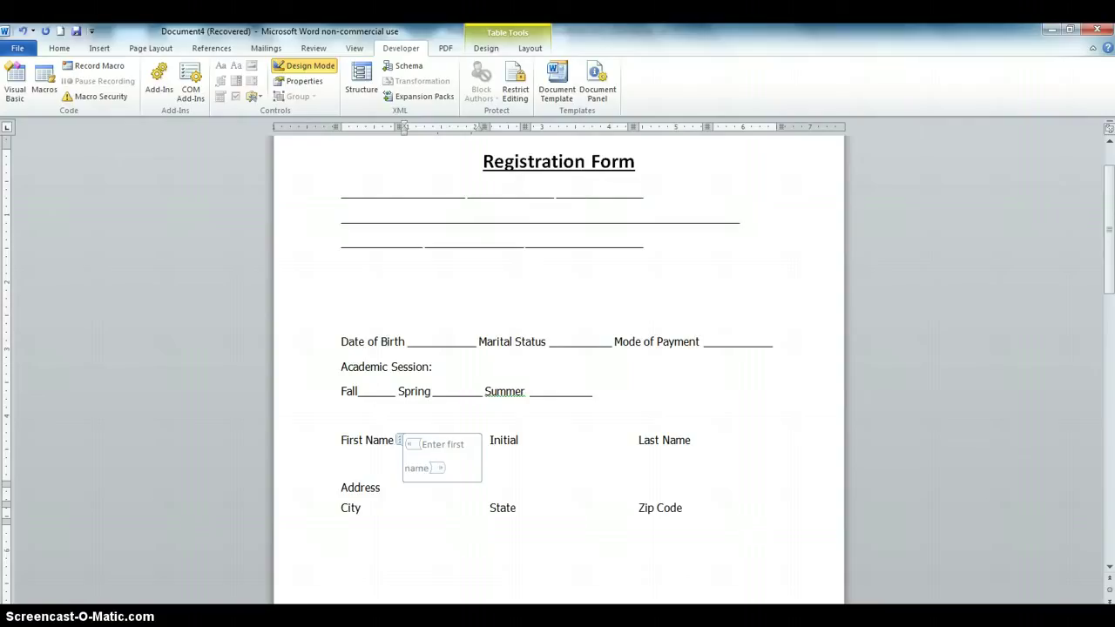
Insert a plain text control beside Initial and clear its default placeholder for 'Enter initial'
{"action": "left_click", "coordinate": [570, 438]}
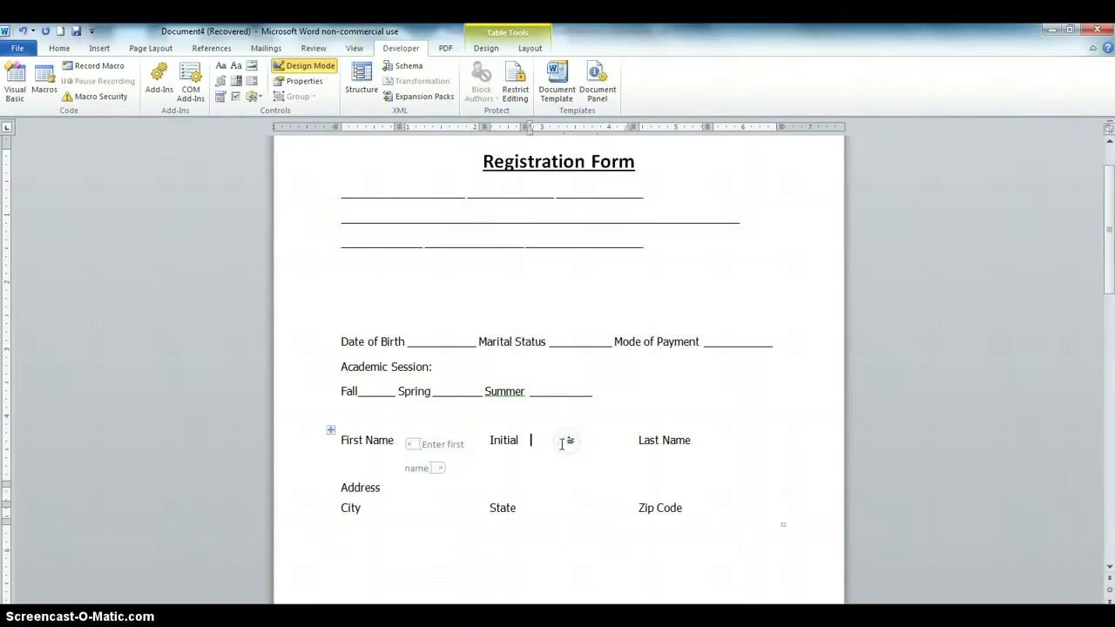
{"action": "left_click", "coordinate": [234, 68]}
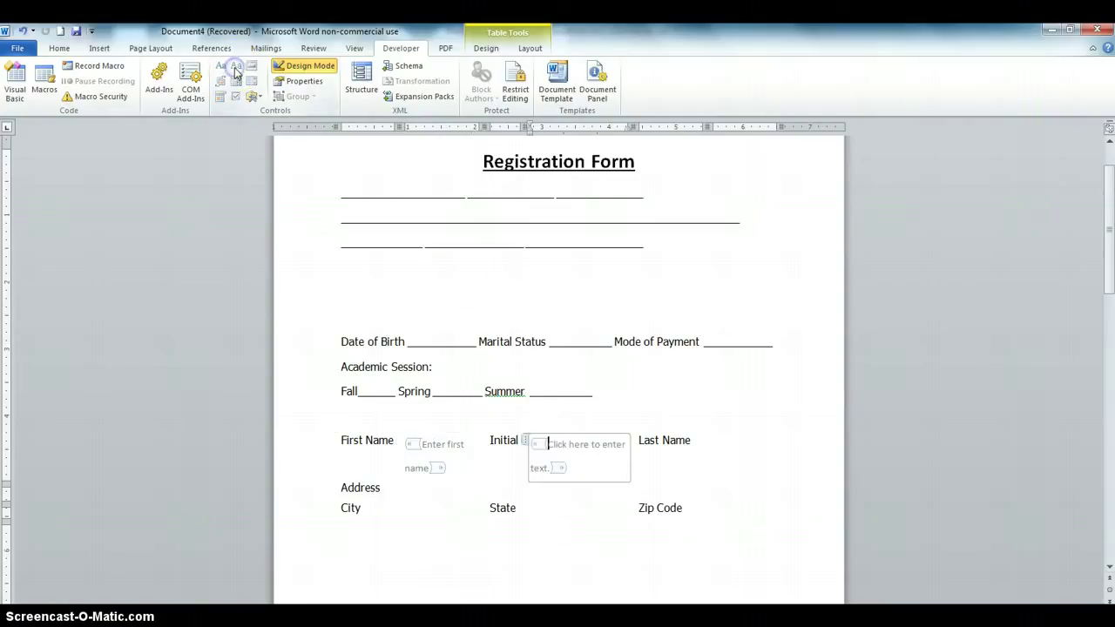
{"action": "left_click", "coordinate": [549, 469]}
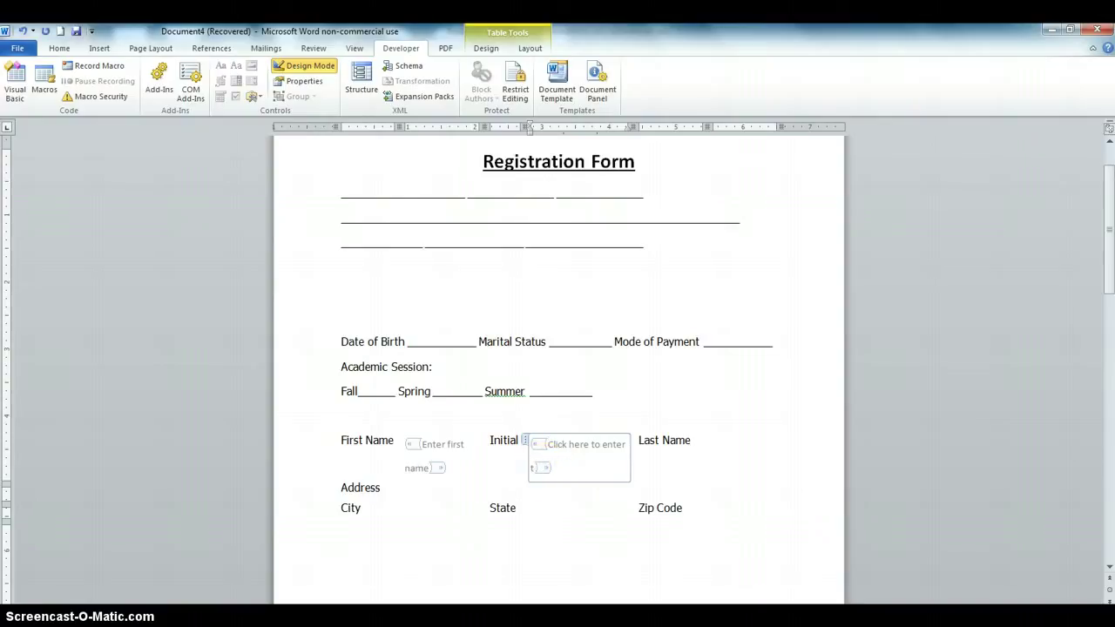
{"action": "key", "text": "BackSpace"}
{"action": "key", "text": "BackSpace"}
{"action": "key", "text": "BackSpace"}
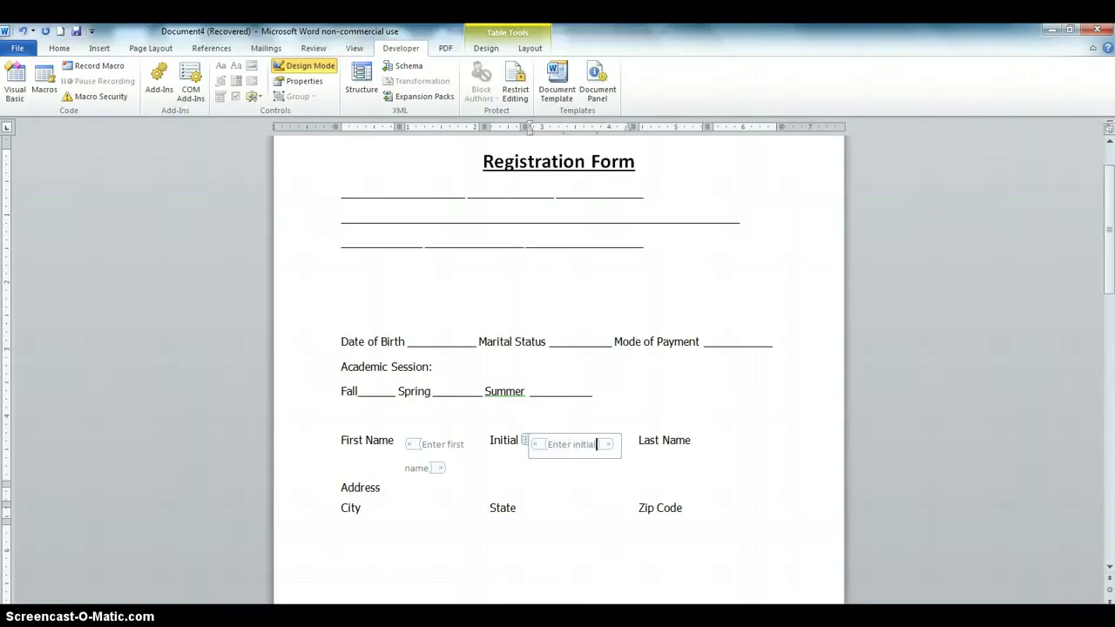
Insert a plain text control beside Last Name with placeholder 'Enter last name'
{"action": "left_click", "coordinate": [714, 441]}
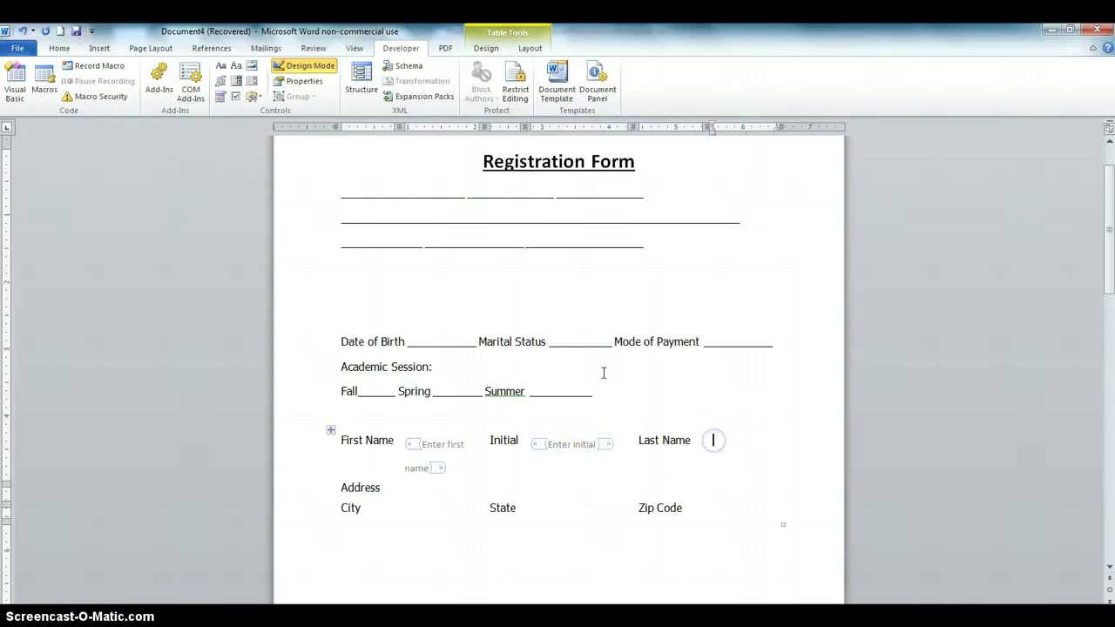
{"action": "left_click", "coordinate": [237, 66]}
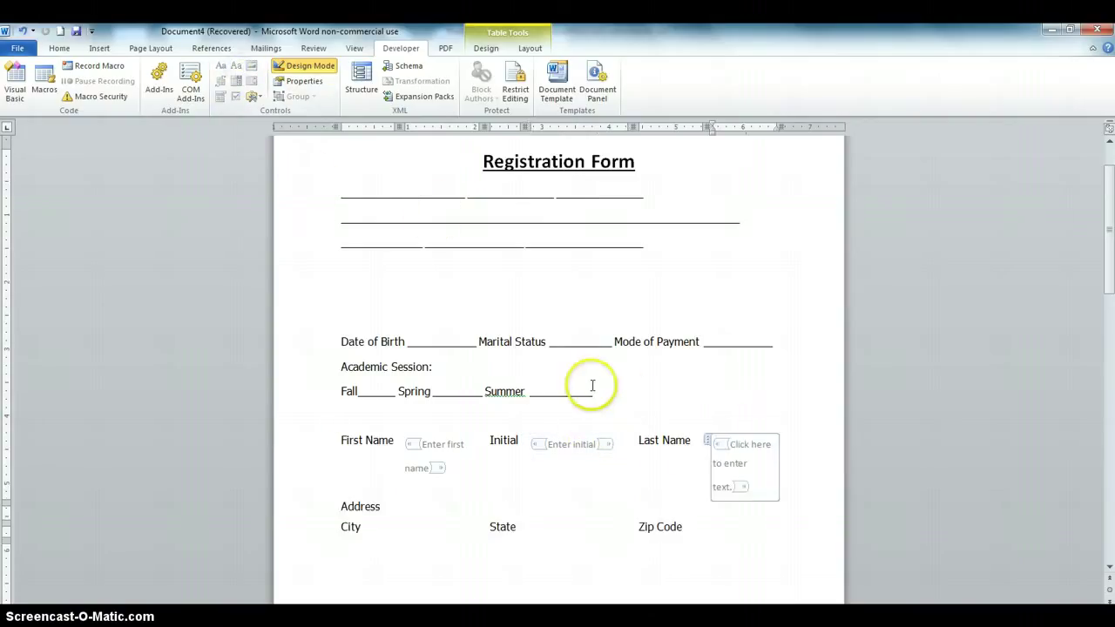
{"action": "left_click", "coordinate": [731, 485]}
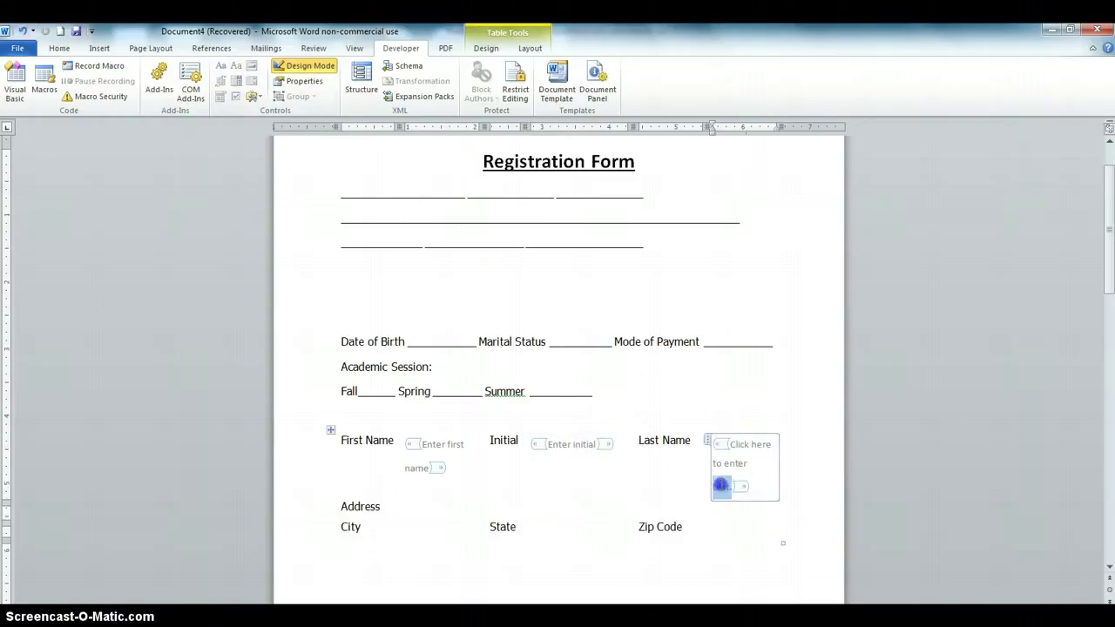
{"action": "left_click", "coordinate": [731, 486]}
{"action": "key", "text": "BackSpace"}
{"action": "key", "text": "BackSpace"}
{"action": "key", "text": "BackSpace"}
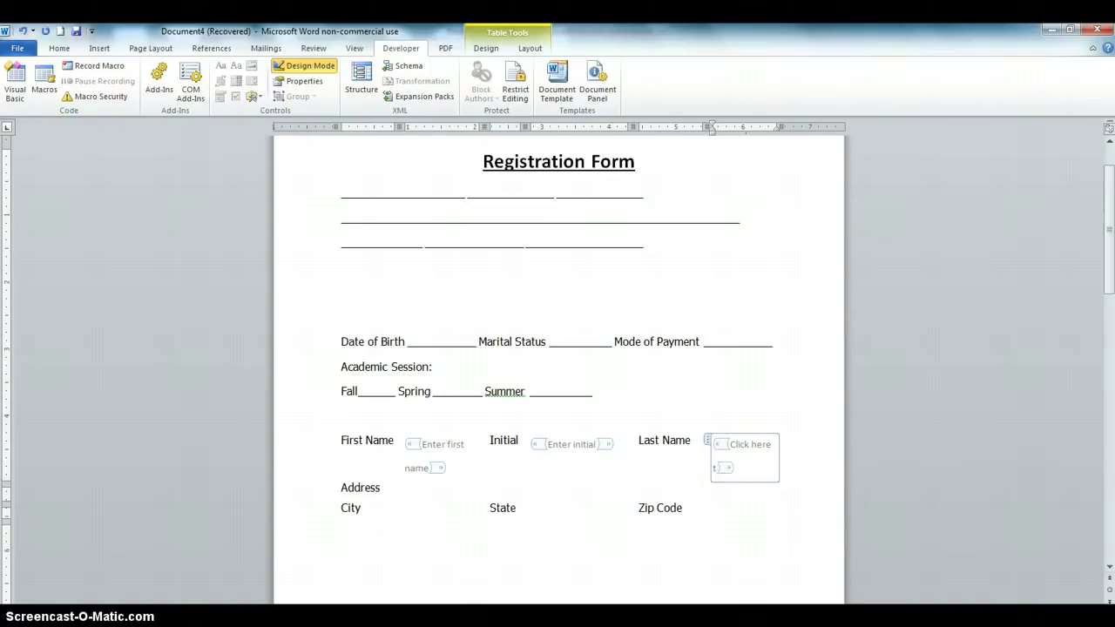
{"action": "key", "text": "BackSpace"}
{"action": "key", "text": "BackSpace"}
{"action": "key", "text": "BackSpace"}
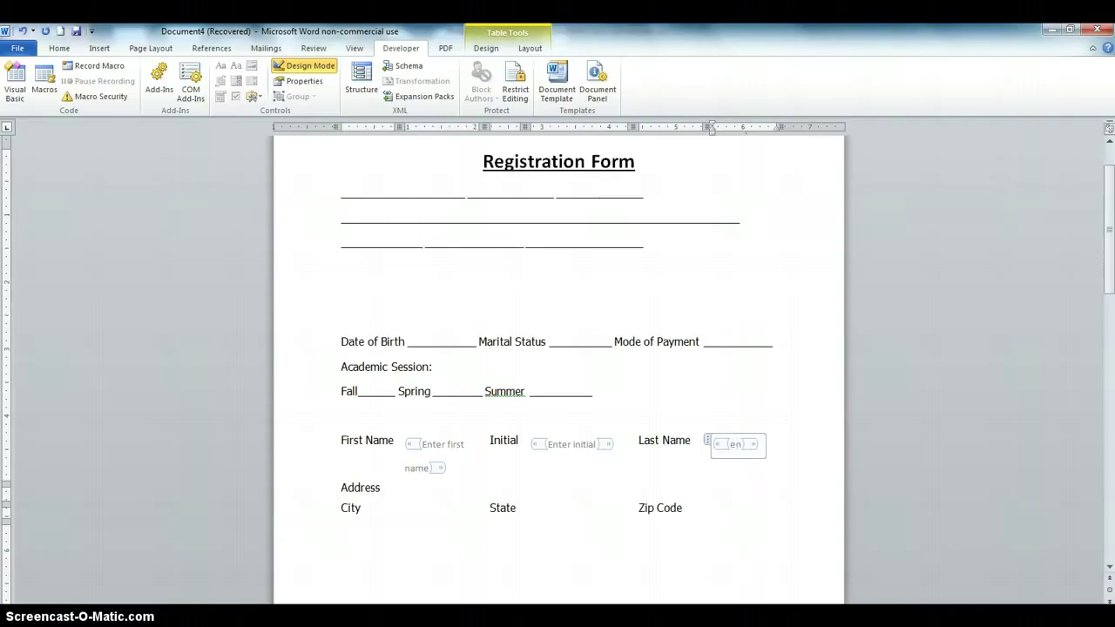
{"action": "type", "text": "Enter last name"}
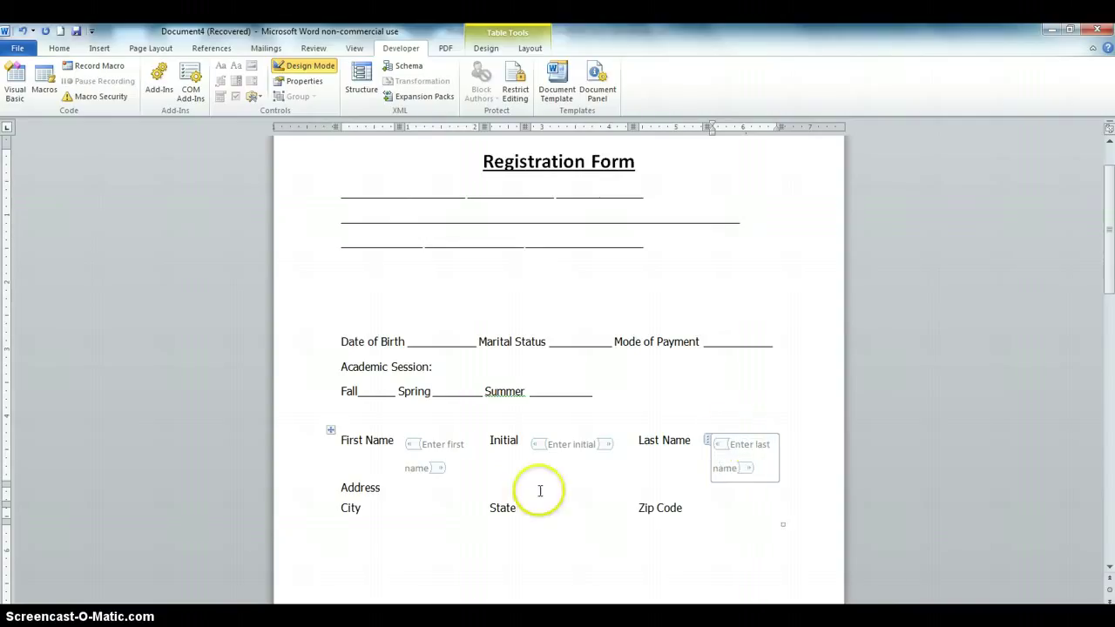
{"action": "left_click", "coordinate": [420, 491]}
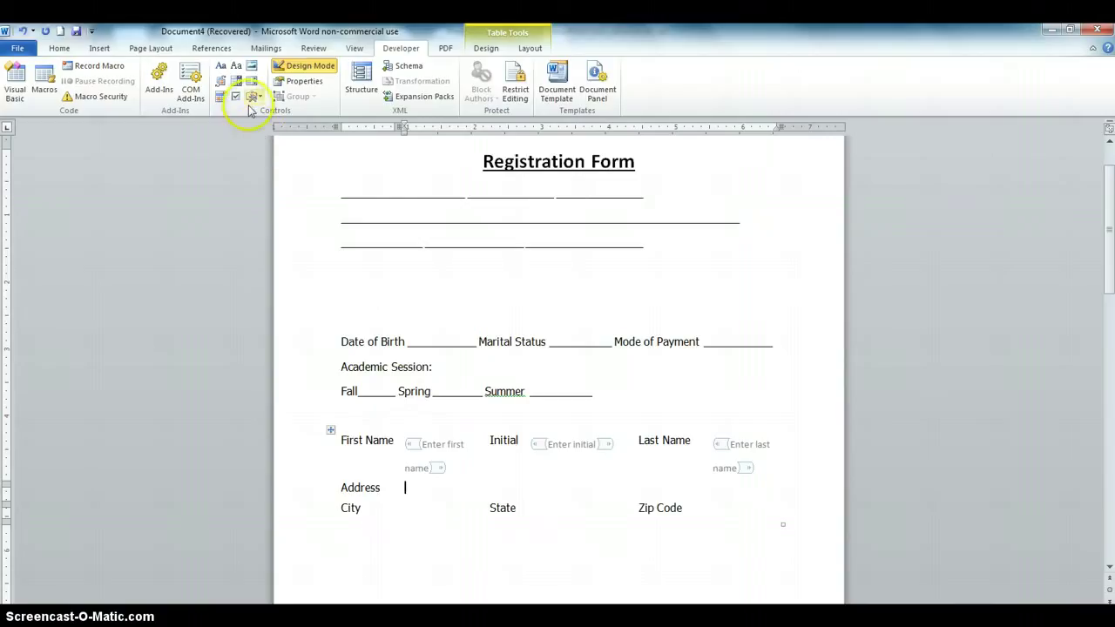
Insert a plain text control beside Address with placeholder 'Enter address'
{"action": "left_click", "coordinate": [236, 66]}
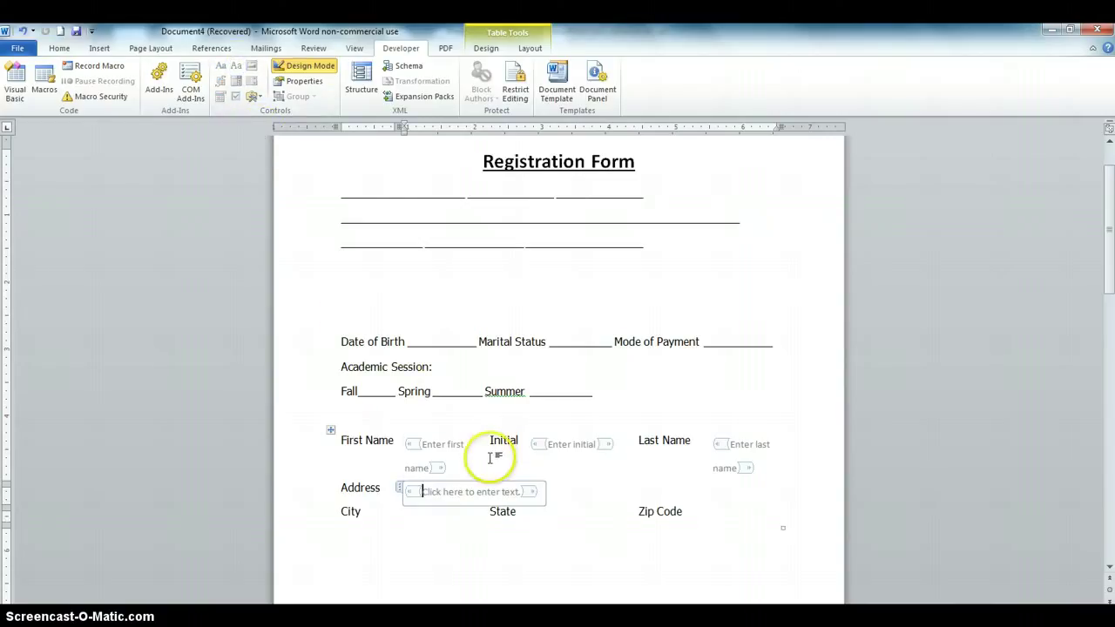
{"action": "key", "text": "Delete"}
{"action": "key", "text": "Delete"}
{"action": "key", "text": "Delete"}
{"action": "key", "text": "Delete"}
{"action": "key", "text": "Delete"}
{"action": "key", "text": "Delete"}
{"action": "key", "text": "Delete"}
{"action": "key", "text": "Delete"}
{"action": "key", "text": "Delete"}
{"action": "key", "text": "Delete"}
{"action": "key", "text": "Delete"}
{"action": "key", "text": "Delete"}
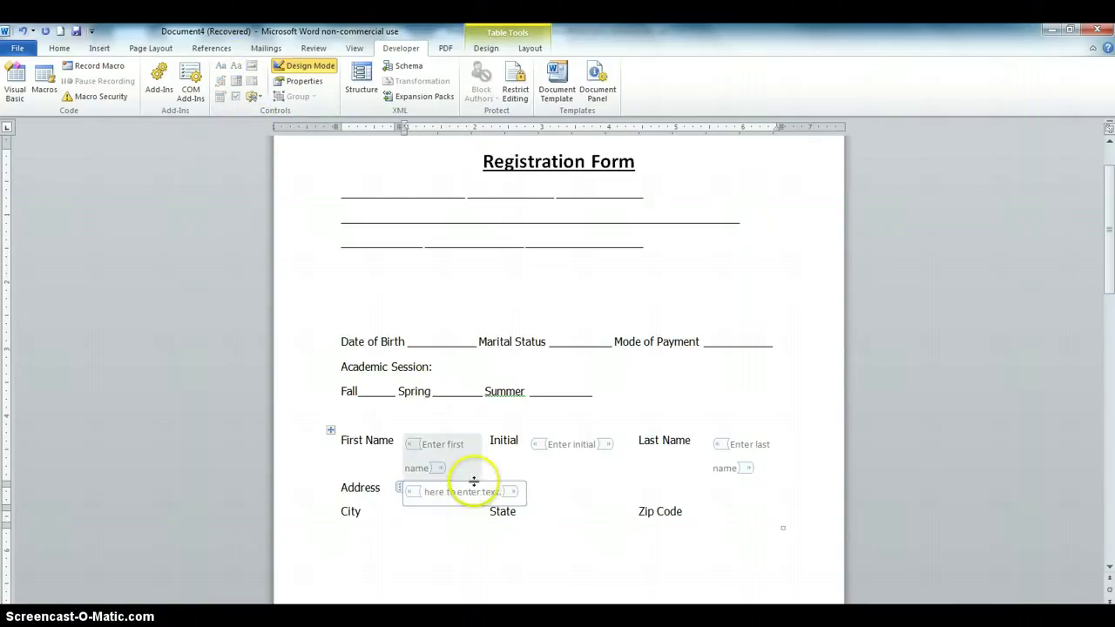
{"action": "key", "text": "Delete"}
{"action": "key", "text": "Delete"}
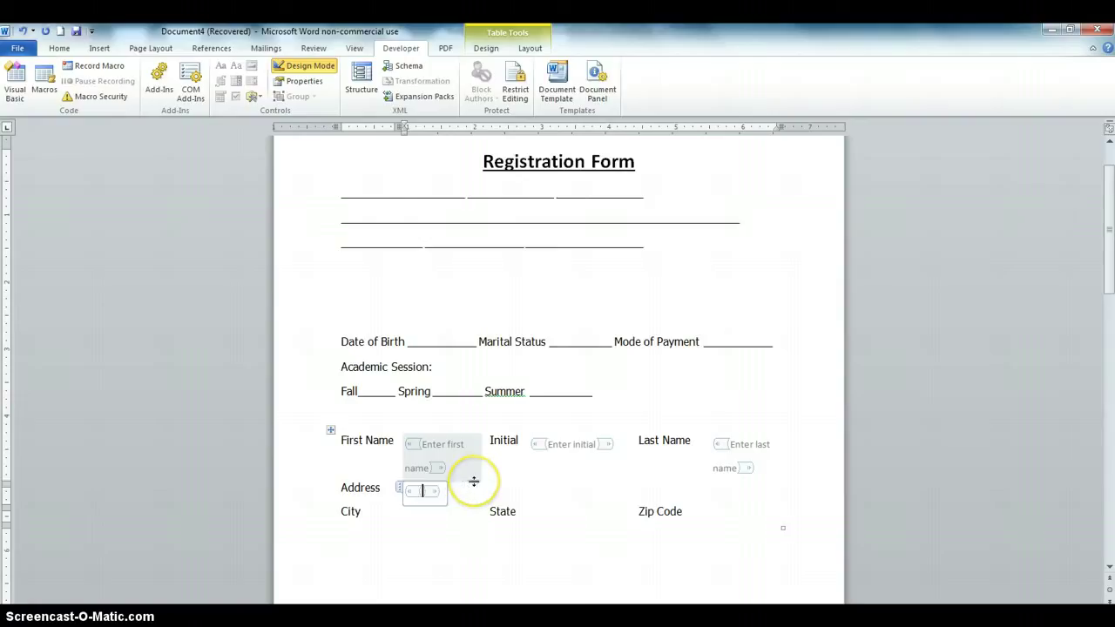
{"action": "type", "text": "Enter address"}
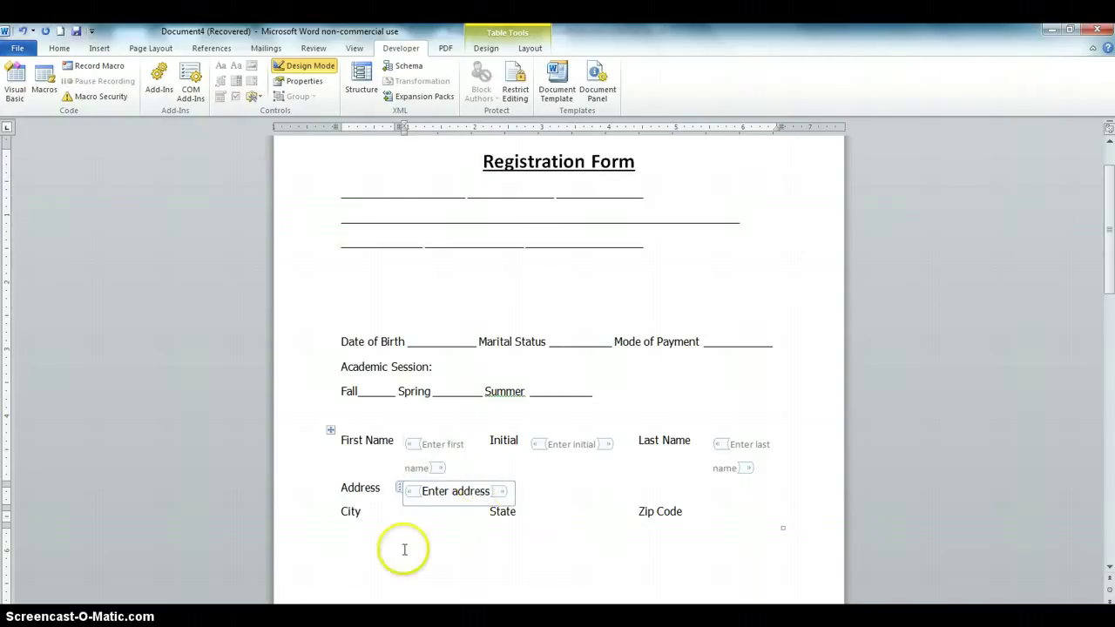
Insert a plain text control in the City cell with placeholder 'Enter city'
{"action": "left_click", "coordinate": [409, 519]}
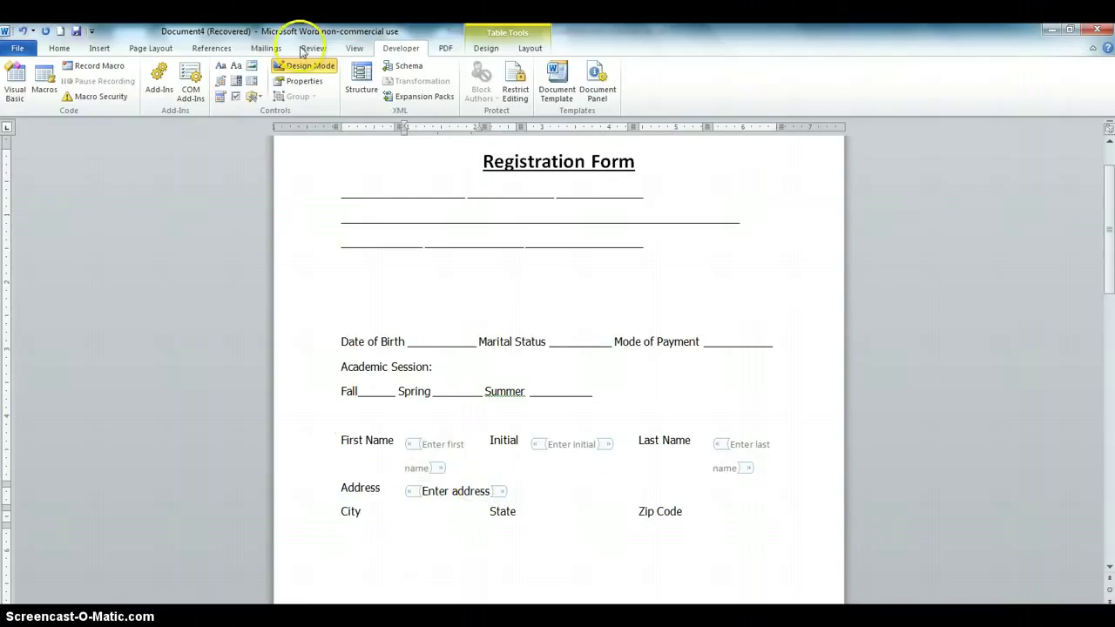
{"action": "left_click", "coordinate": [236, 66]}
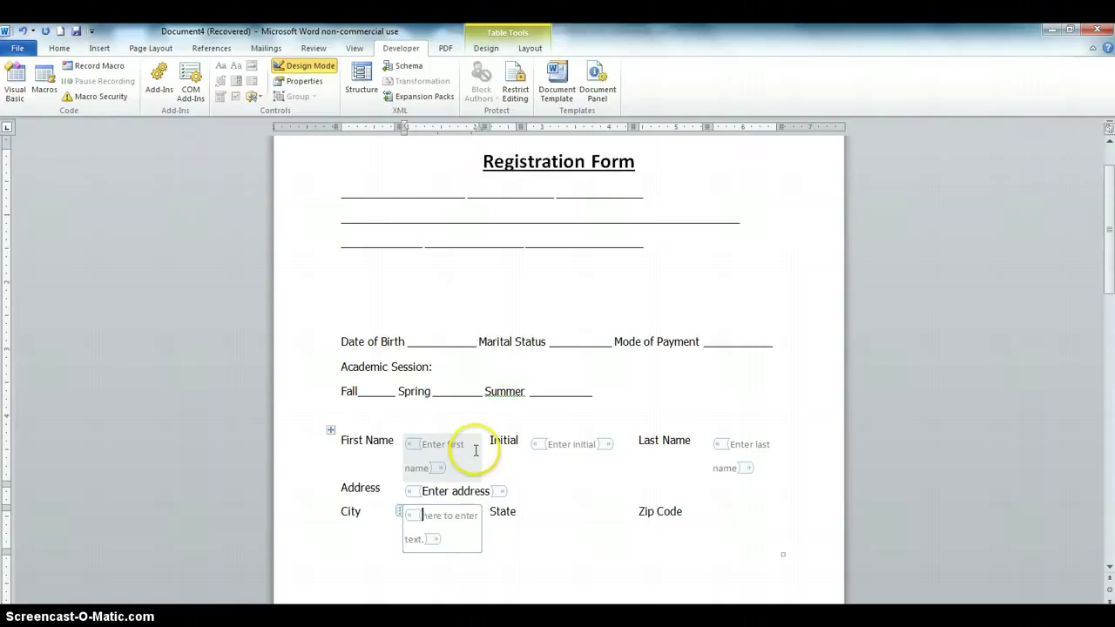
{"action": "key", "text": "Delete"}
{"action": "key", "text": "Delete"}
{"action": "key", "text": "Delete"}
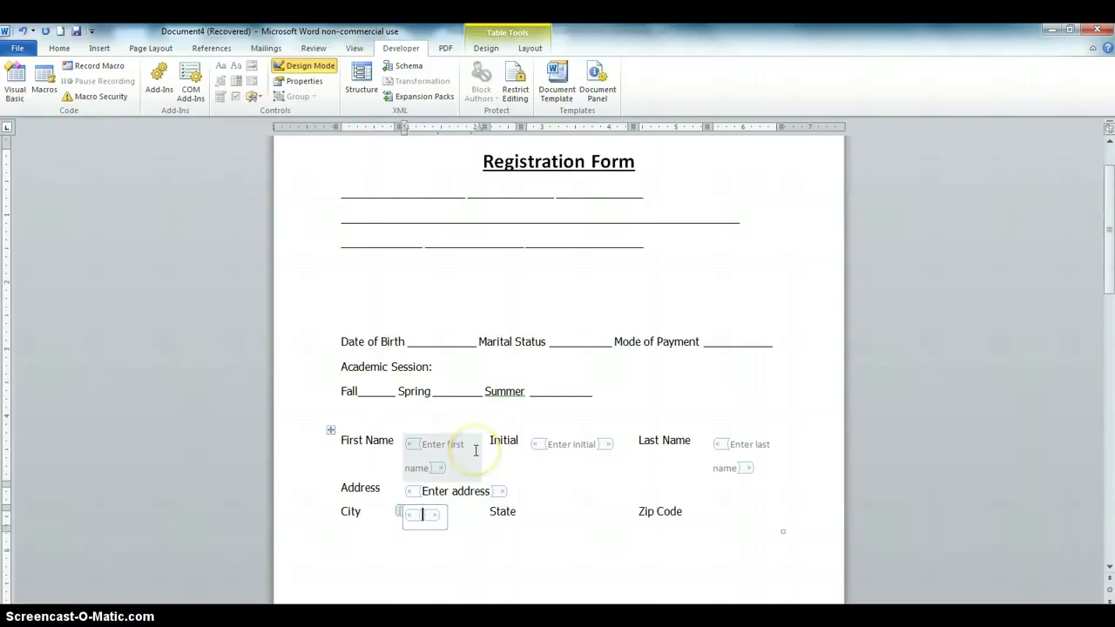
{"action": "type", "text": "Ente"}
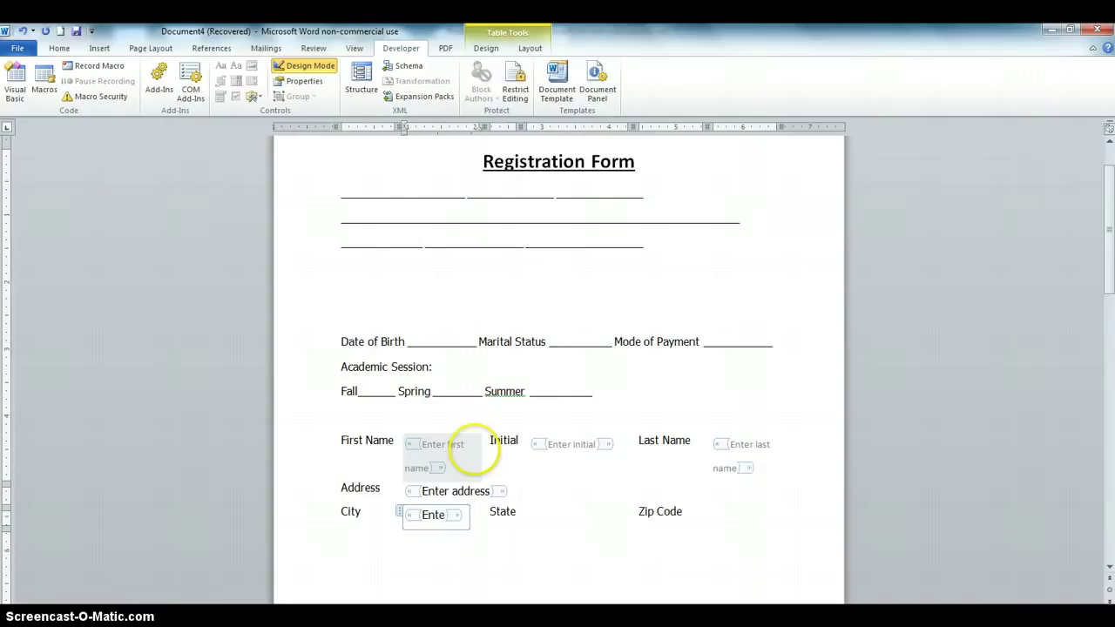
{"action": "type", "text": "r cit"}
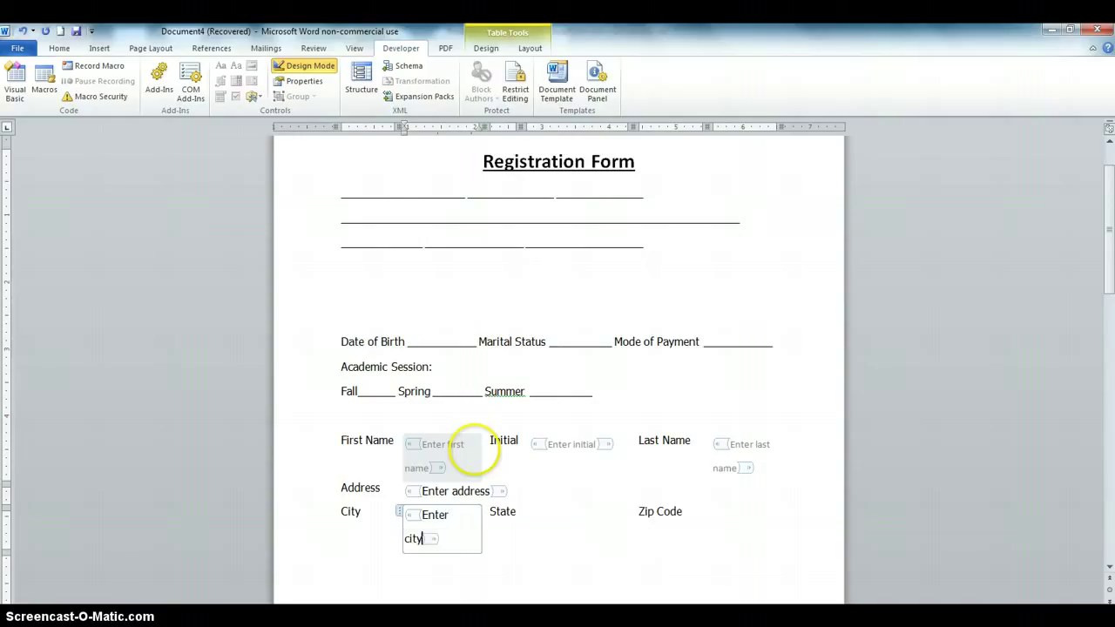
{"action": "type", "text": "y"}
Insert a plain text control in the State cell and start replacing its placeholder
{"action": "left_click", "coordinate": [568, 519]}
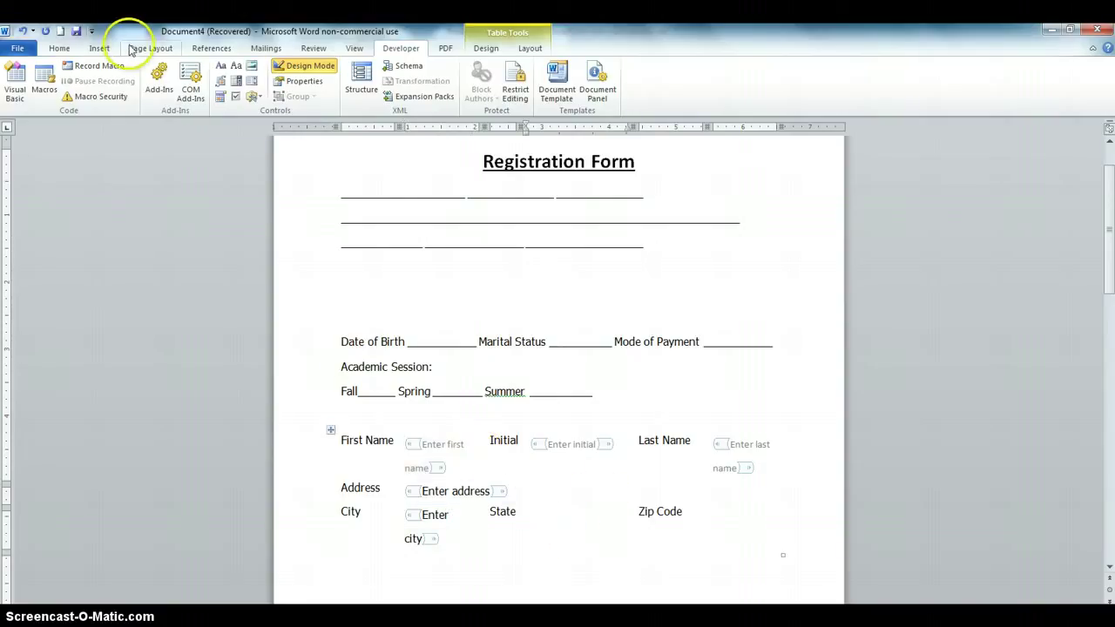
{"action": "left_click", "coordinate": [222, 66]}
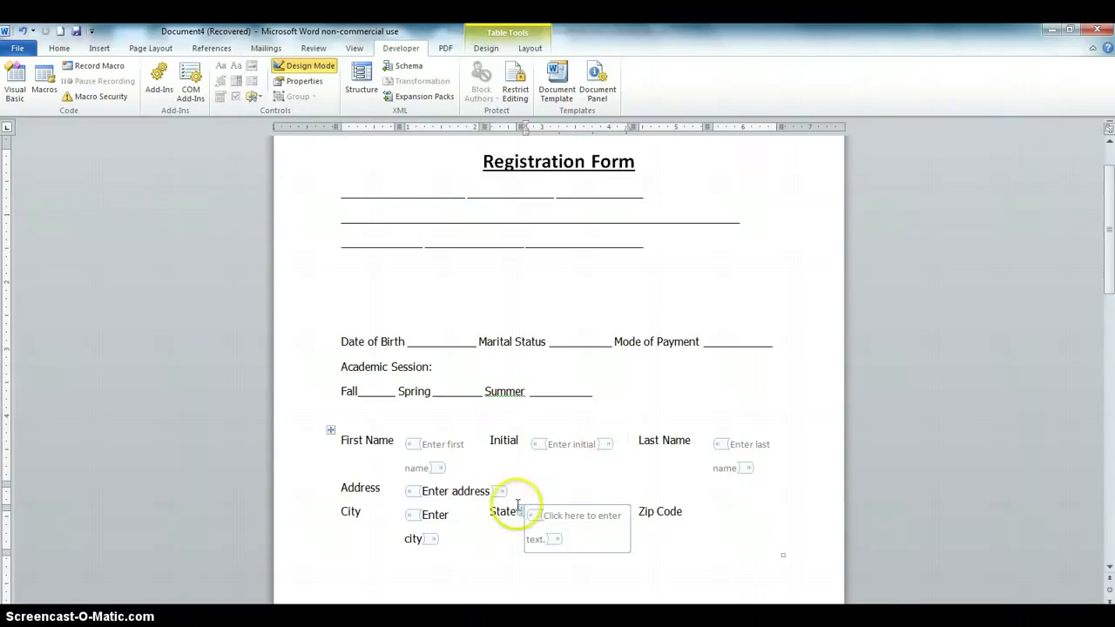
{"action": "left_click_drag", "start_coordinate": [546, 516], "coordinate": [550, 538]}
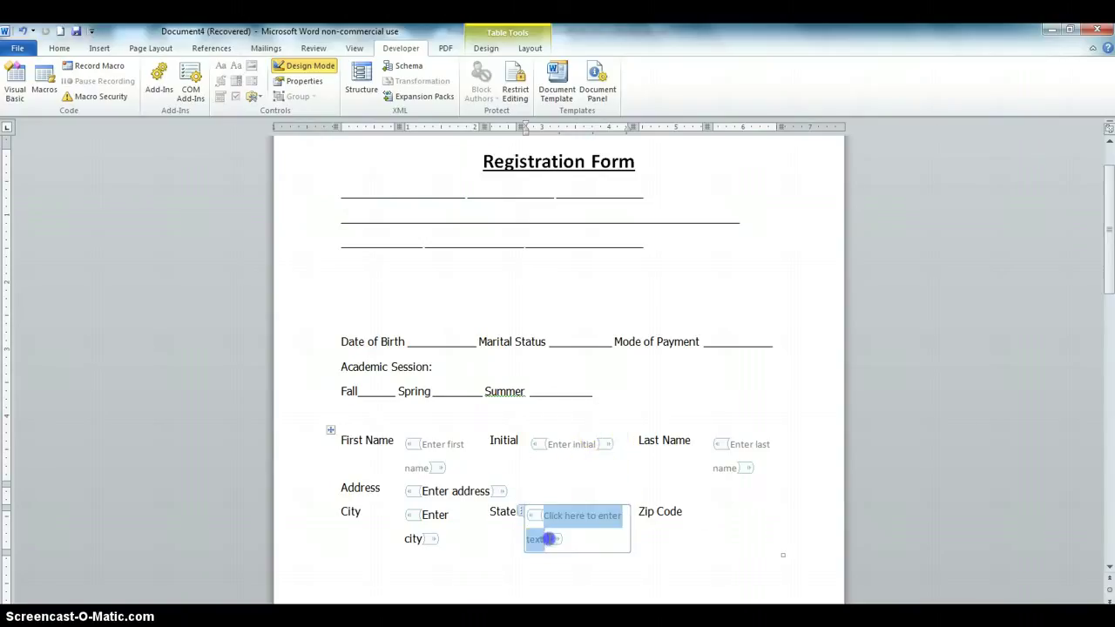
{"action": "type", "text": "Enter State"}
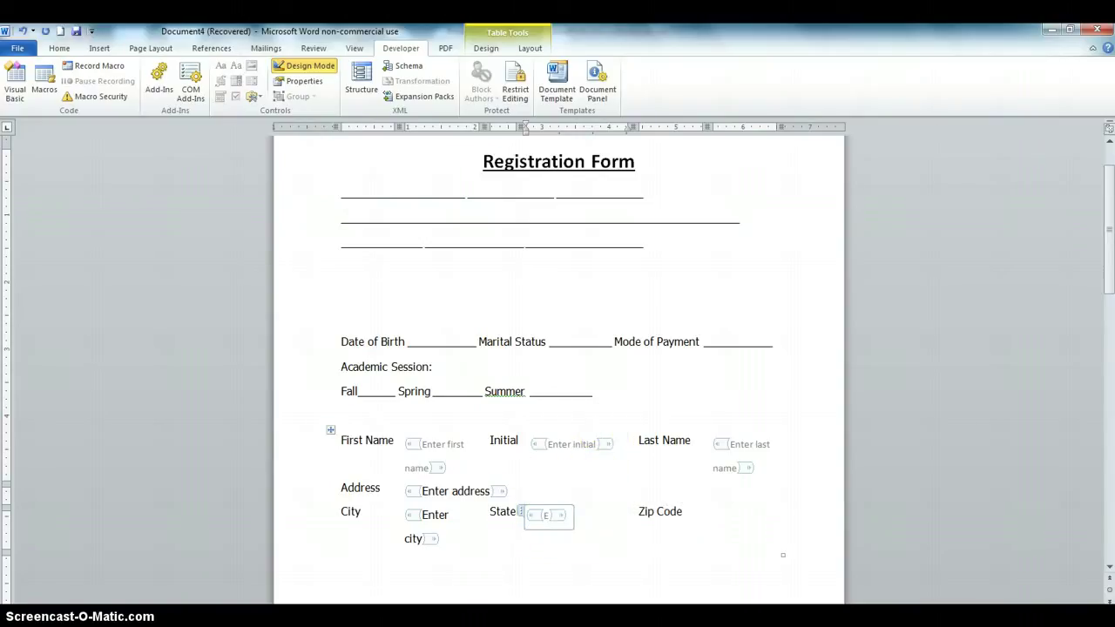
Insert a plain text control in the Zip Code cell with placeholder 'Enter zip code'
{"action": "left_click", "coordinate": [712, 514]}
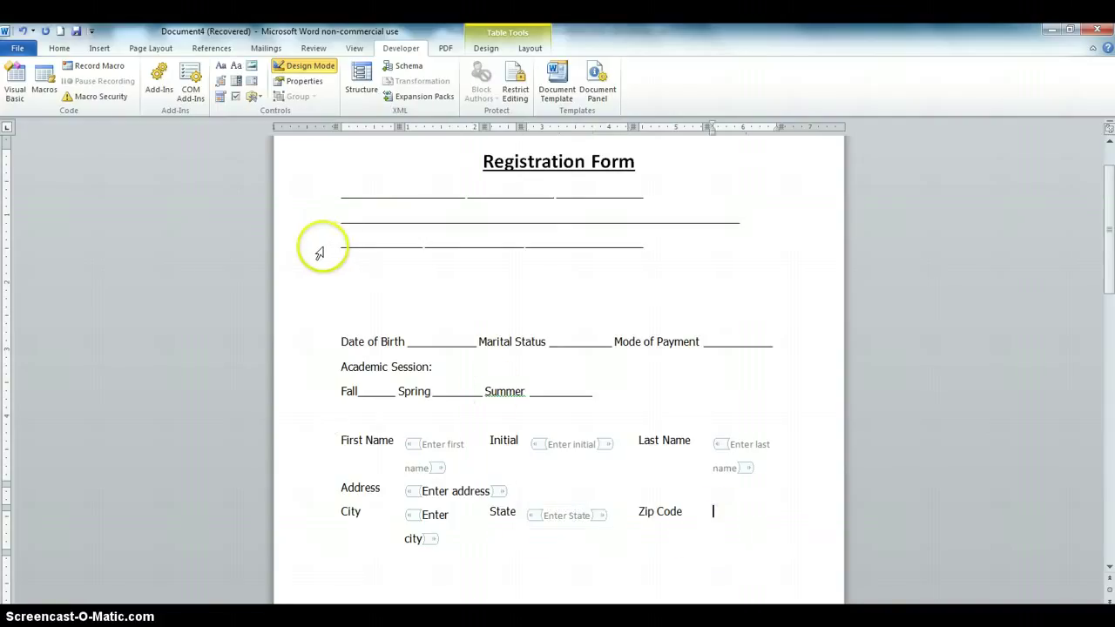
{"action": "left_click", "coordinate": [239, 71]}
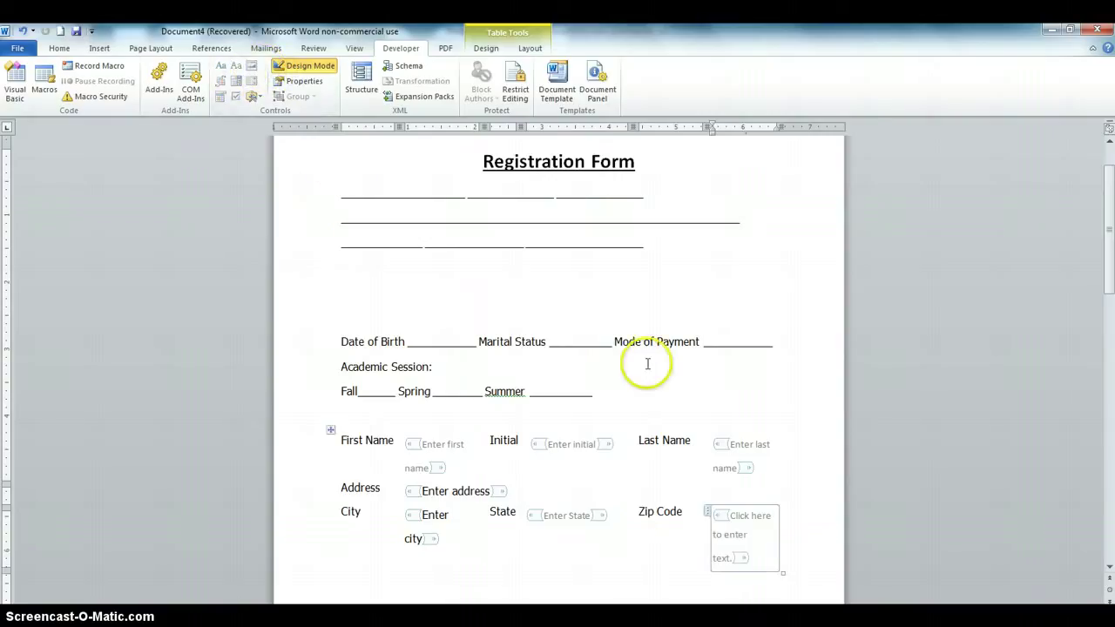
{"action": "left_click", "coordinate": [738, 517]}
{"action": "left_click_drag", "start_coordinate": [732, 516], "coordinate": [737, 551]}
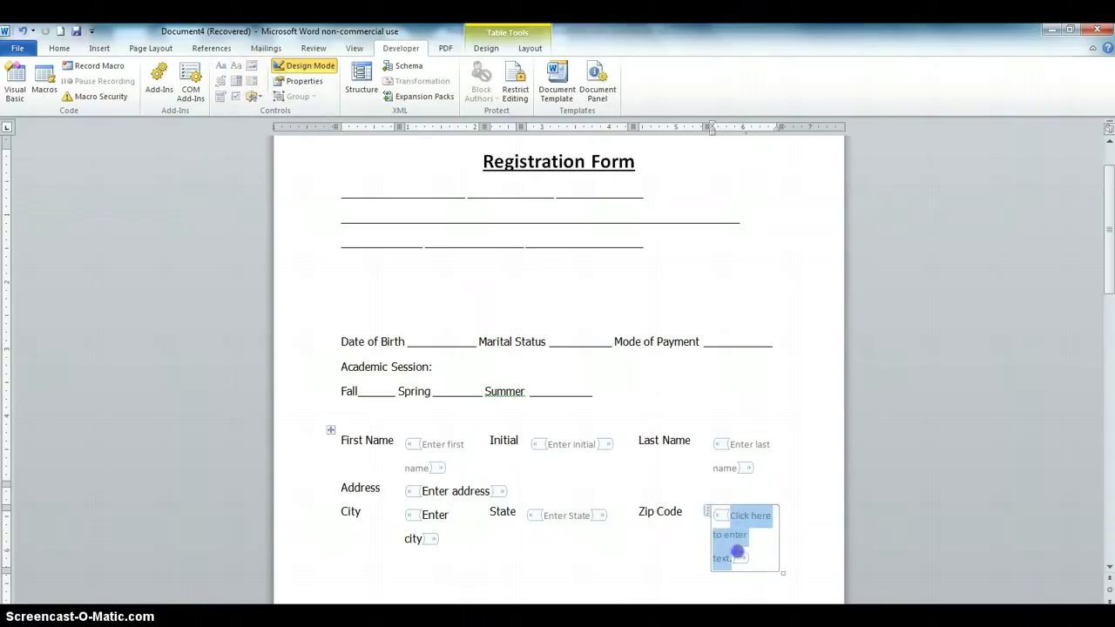
{"action": "type", "text": "Enter z"}
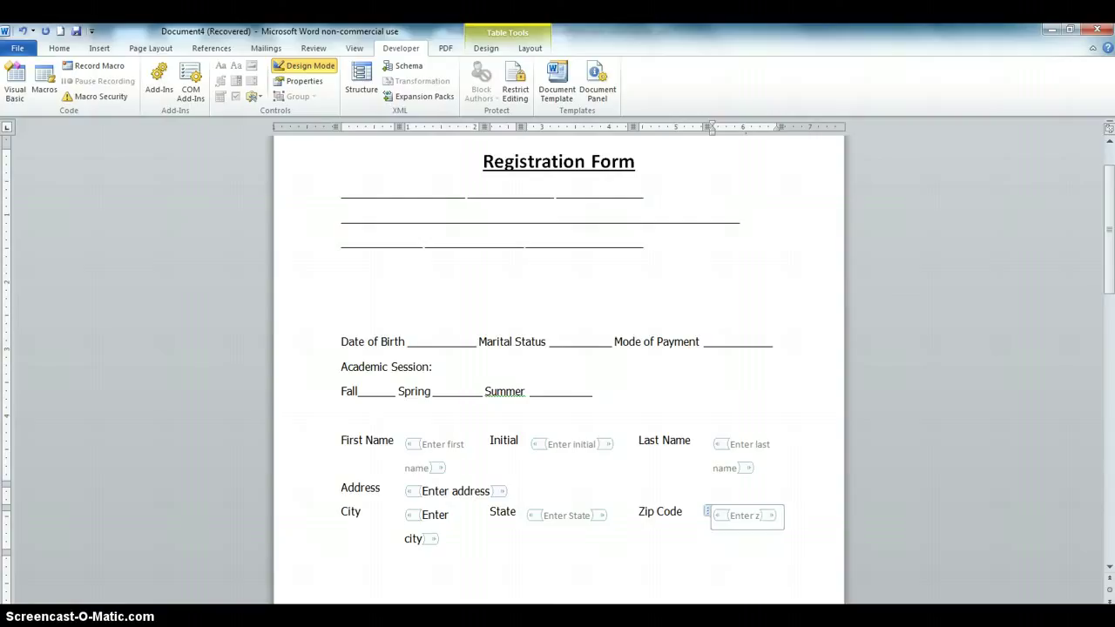
{"action": "type", "text": "ip code"}
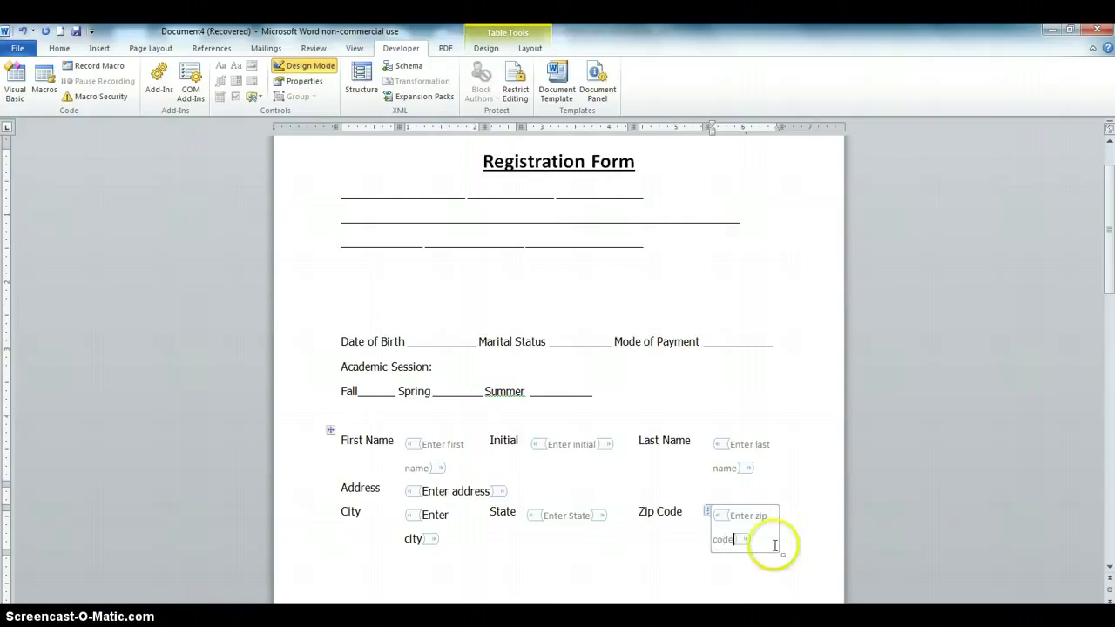
{"action": "left_click", "coordinate": [789, 368]}
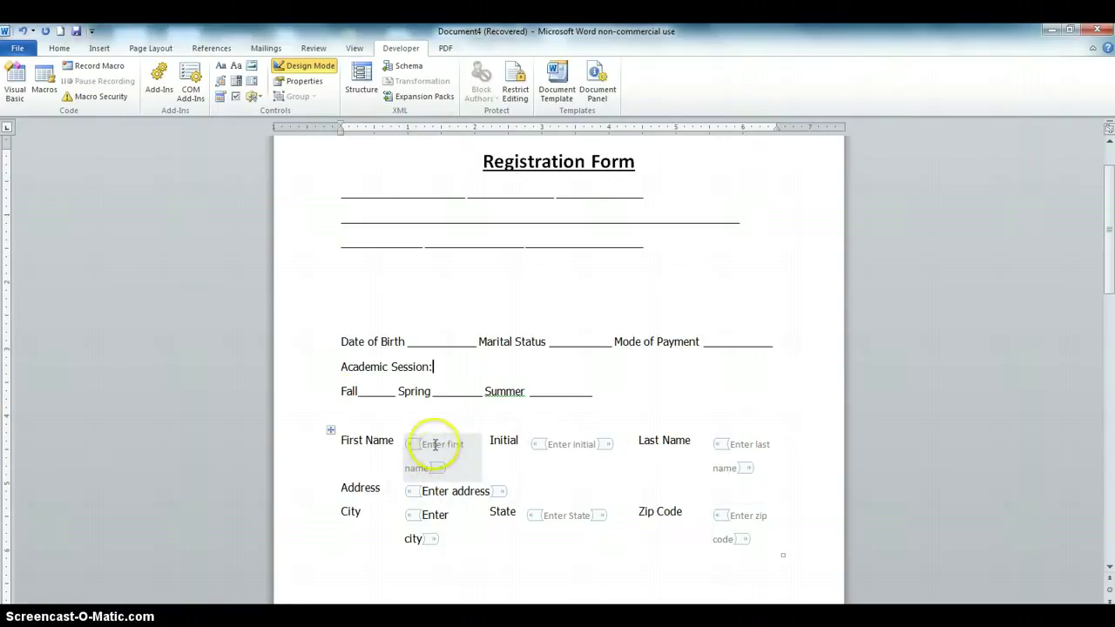
Turn off Design Mode so the form fields show only their placeholder prompts
{"action": "left_click", "coordinate": [288, 70]}
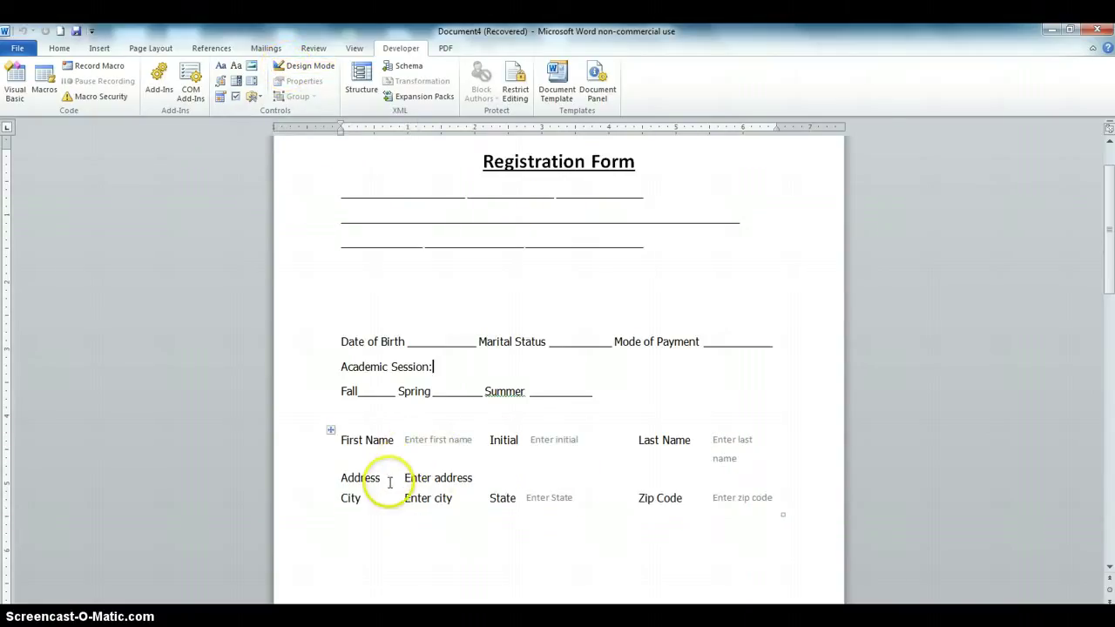
Enter a sample first name, middle initial and last name in the name fields
{"action": "left_click", "coordinate": [427, 441]}
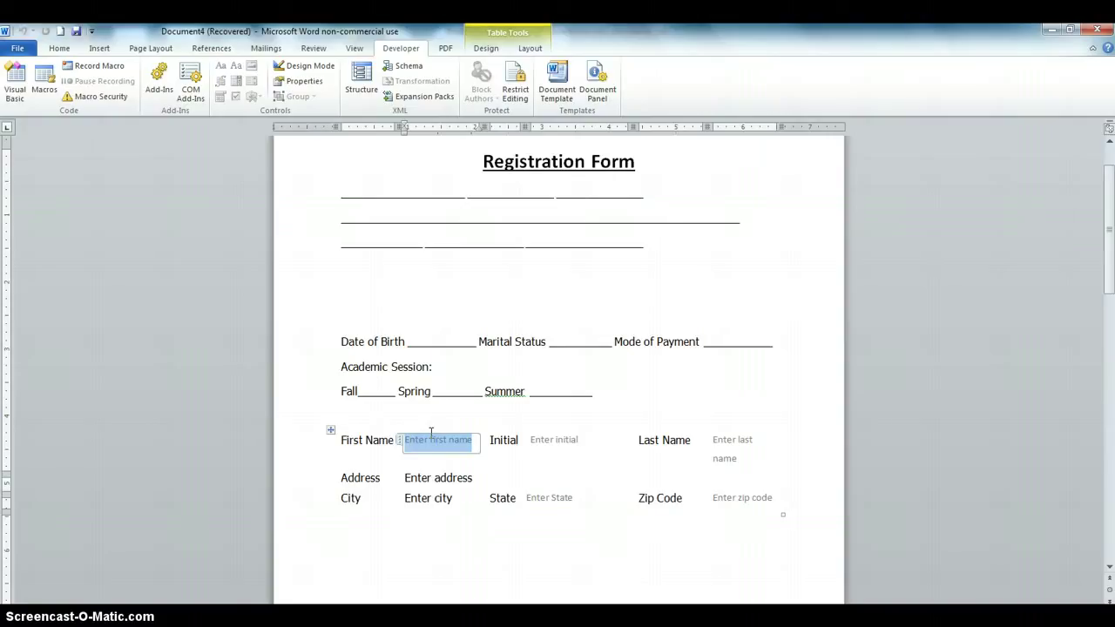
{"action": "left_click", "coordinate": [552, 442]}
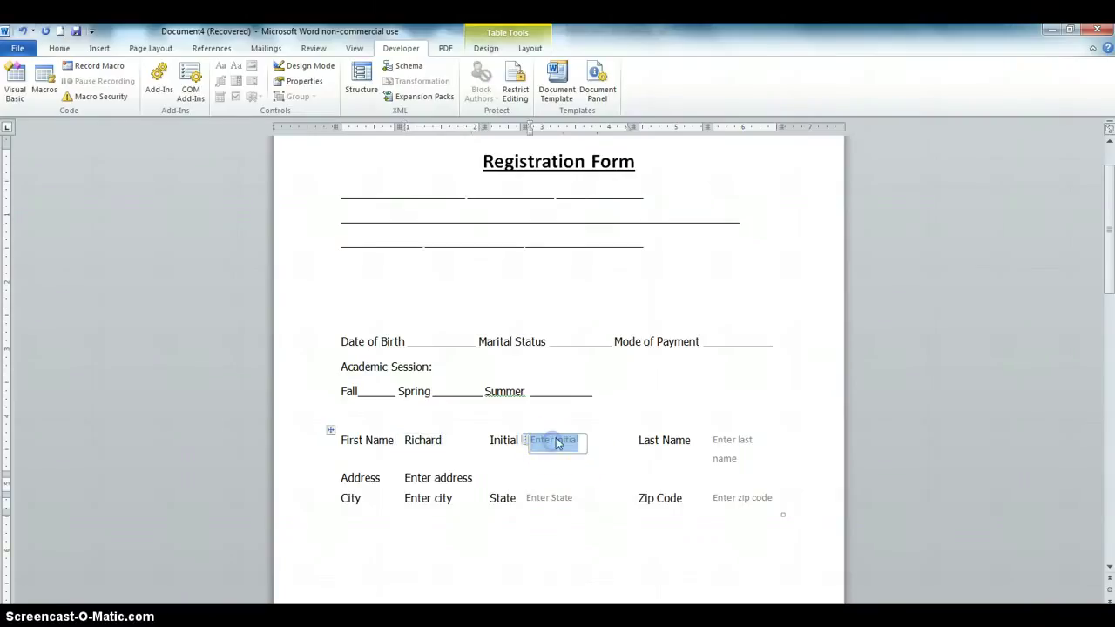
{"action": "type", "text": "E"}
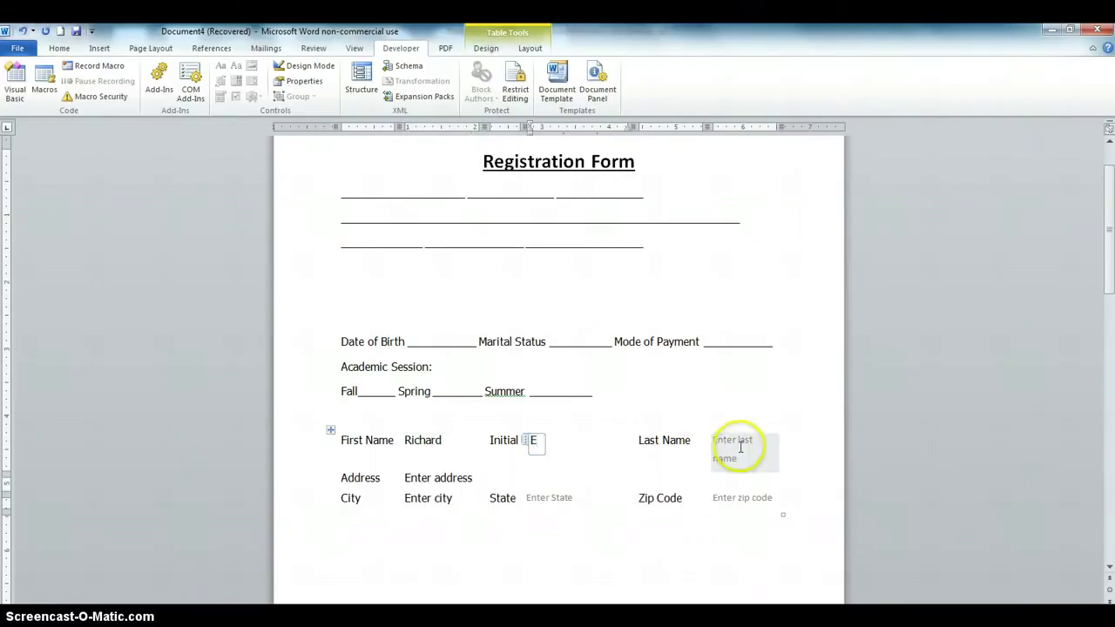
{"action": "left_click", "coordinate": [739, 446]}
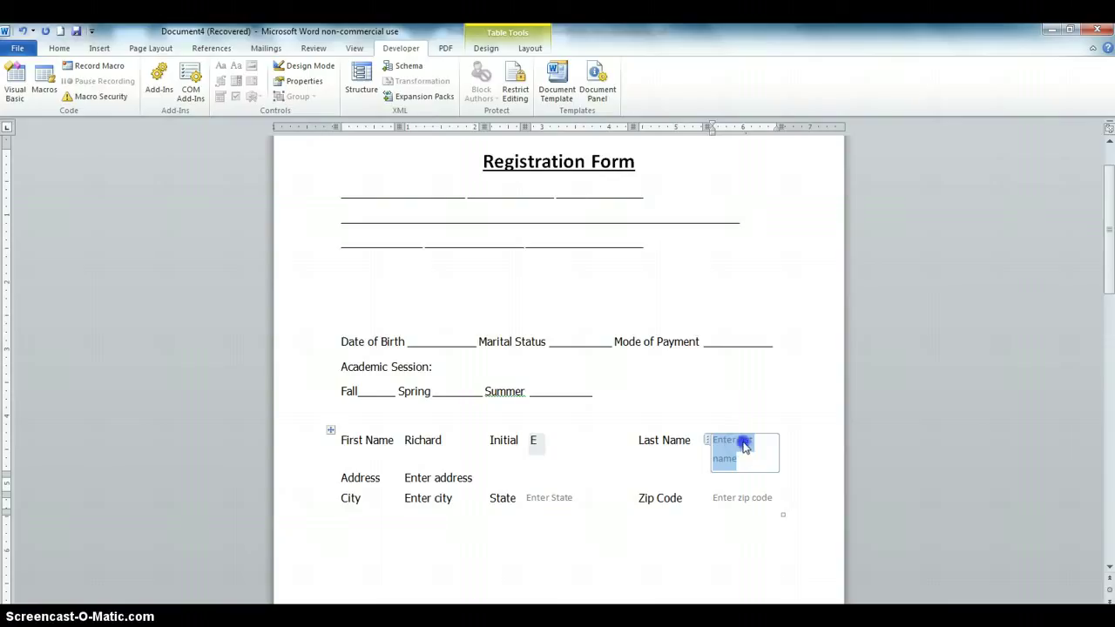
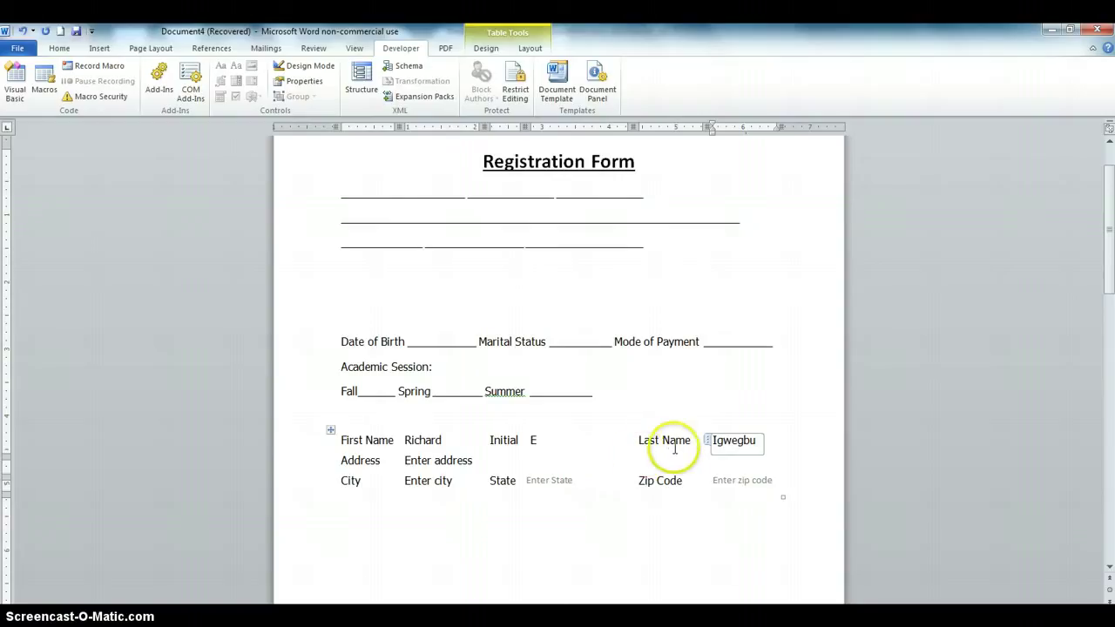
Fill the Address, City, State and Zip Code fields with a sample address
{"action": "left_click", "coordinate": [434, 467]}
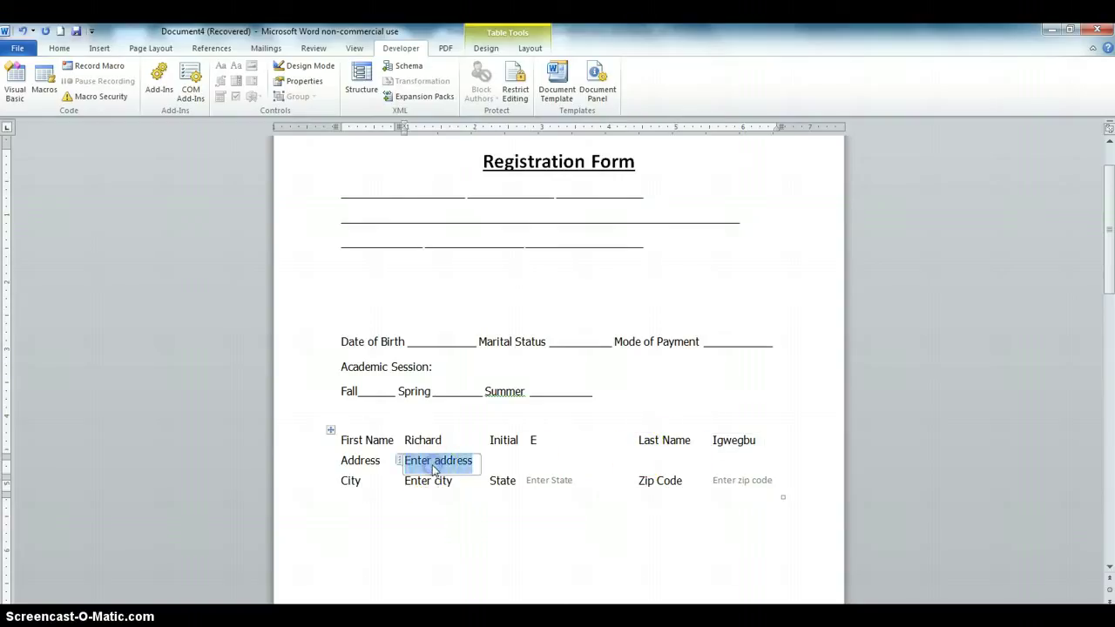
{"action": "left_click", "coordinate": [435, 468]}
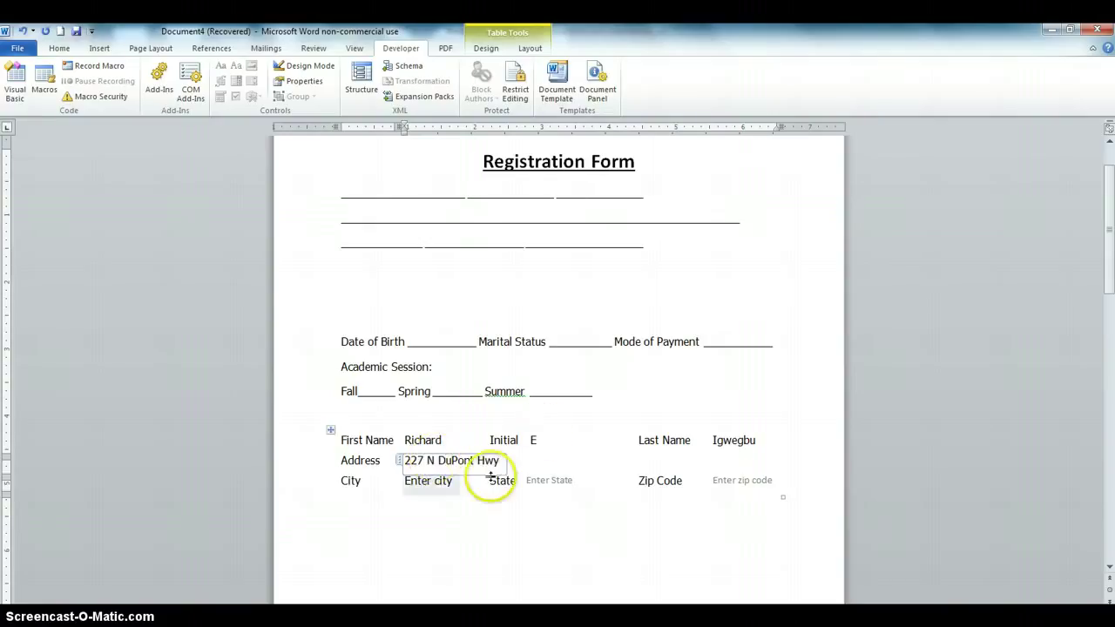
{"action": "left_click", "coordinate": [426, 482]}
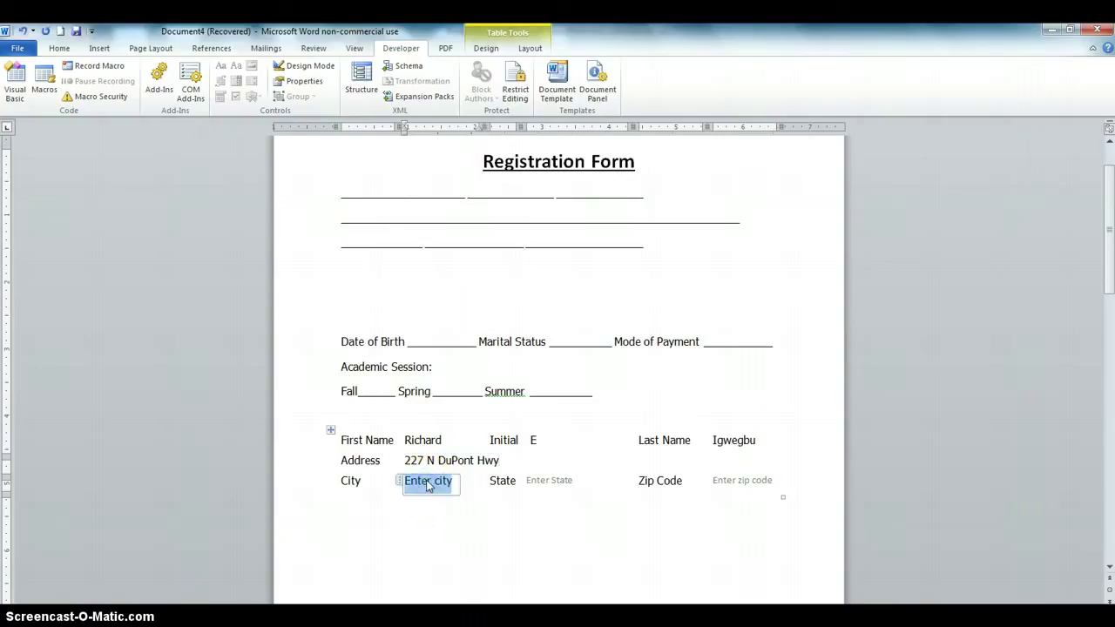
{"action": "type", "text": "Dover"}
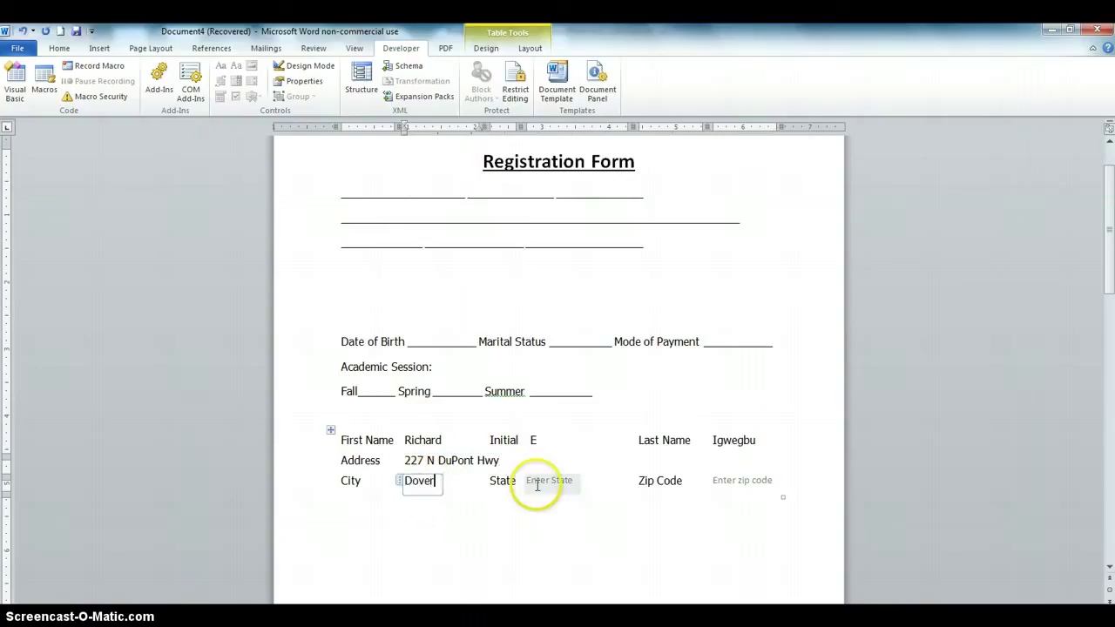
{"action": "left_click", "coordinate": [538, 485]}
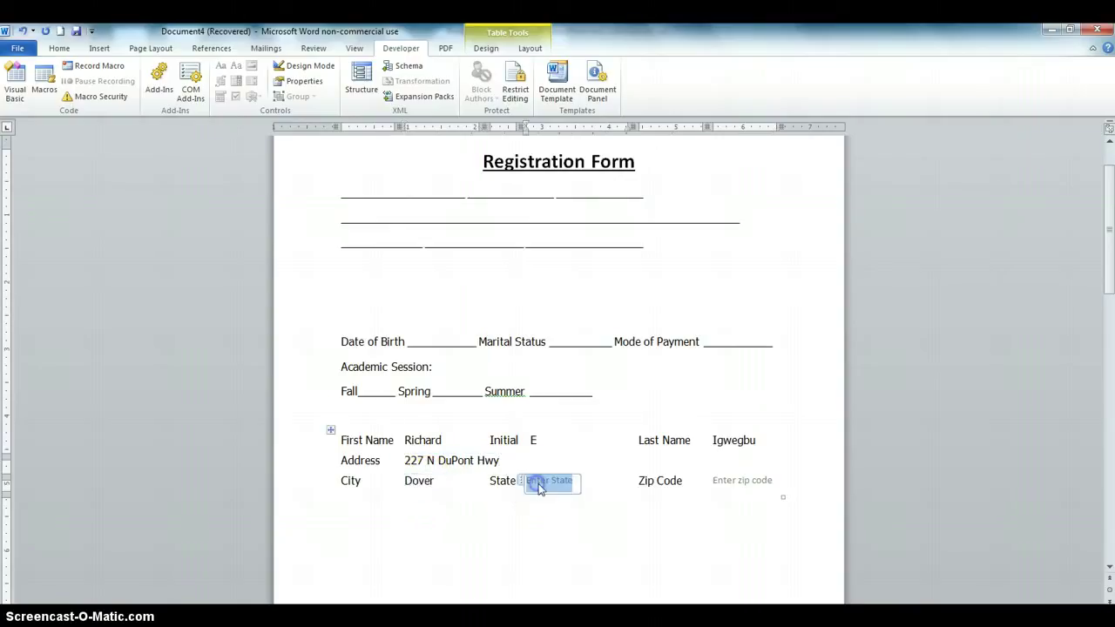
{"action": "type", "text": "Delaware"}
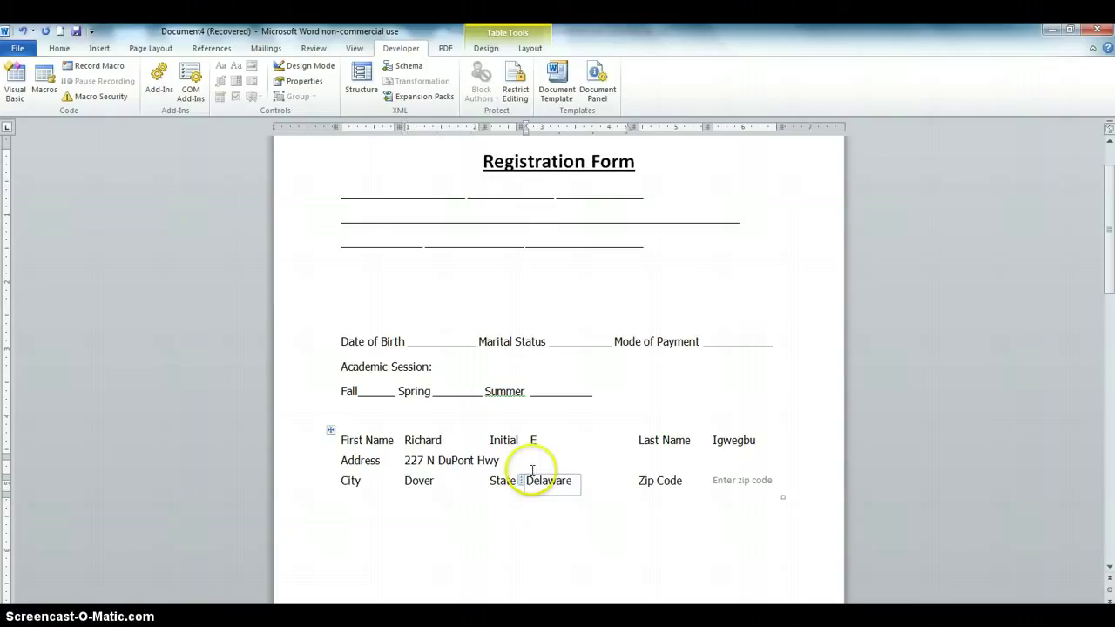
{"action": "left_click", "coordinate": [718, 479]}
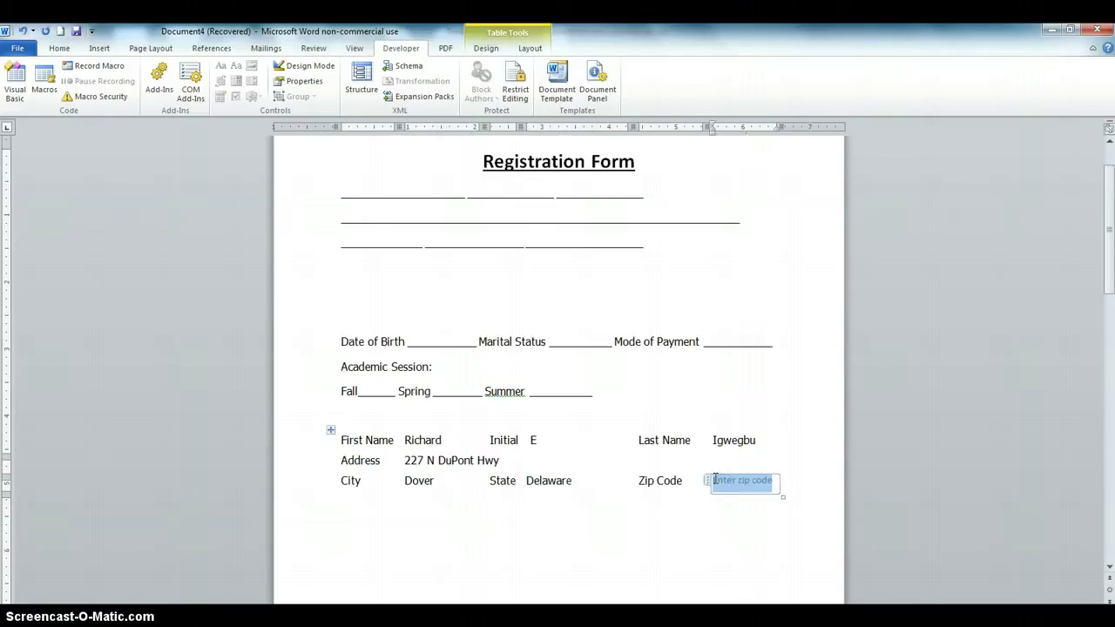
{"action": "type", "text": "19904"}
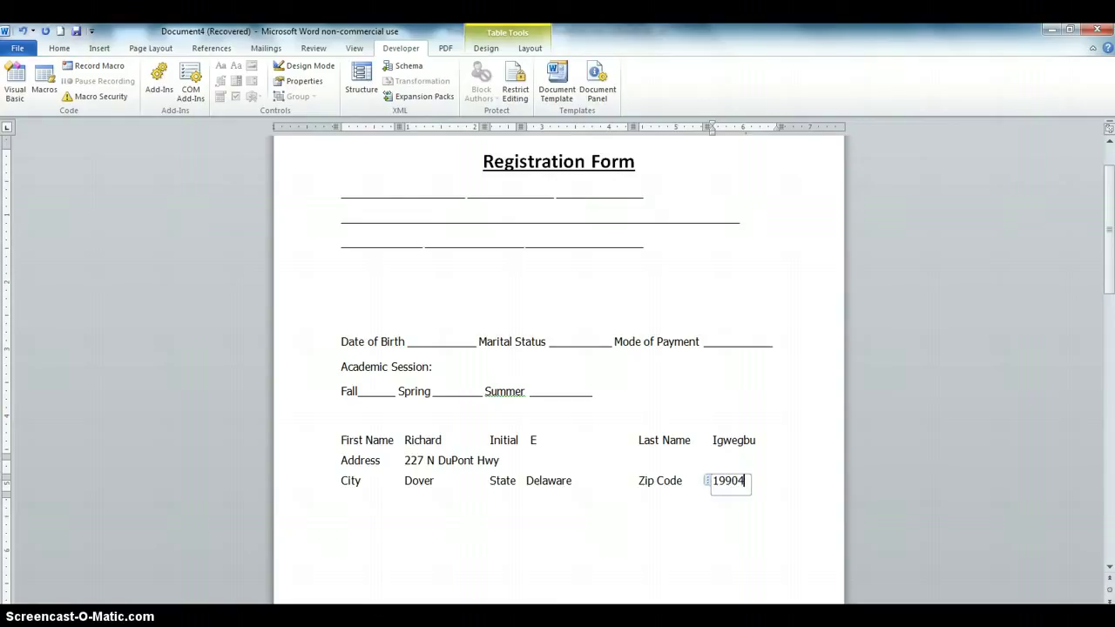
{"action": "left_click", "coordinate": [660, 565]}
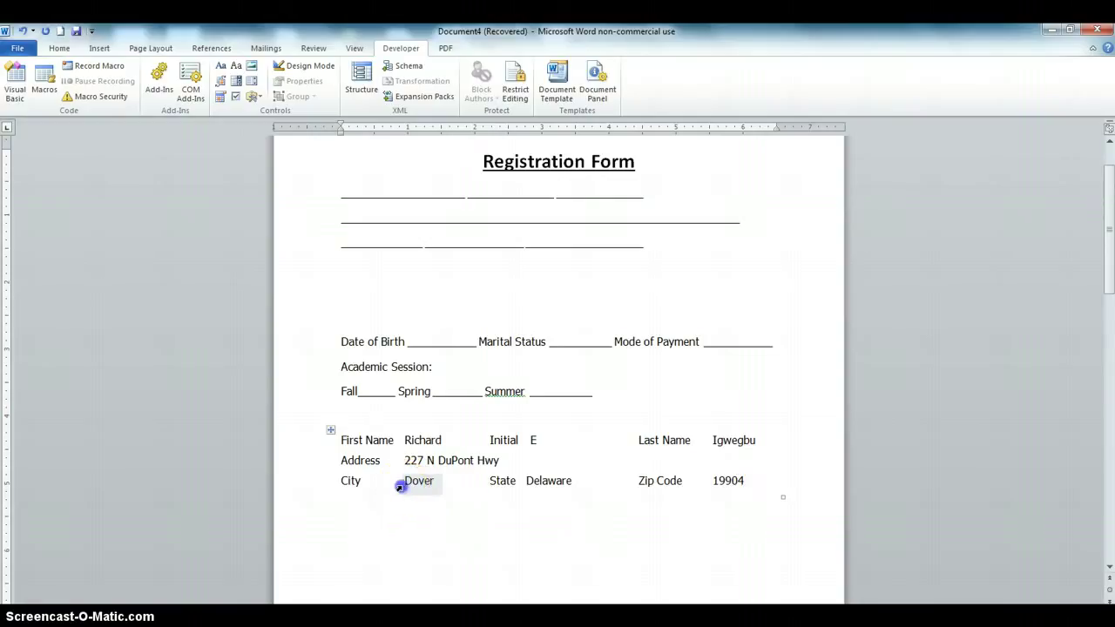
Add bottom borders under the City, State, Zip Code and Address answer cells
{"action": "left_click", "coordinate": [400, 487]}
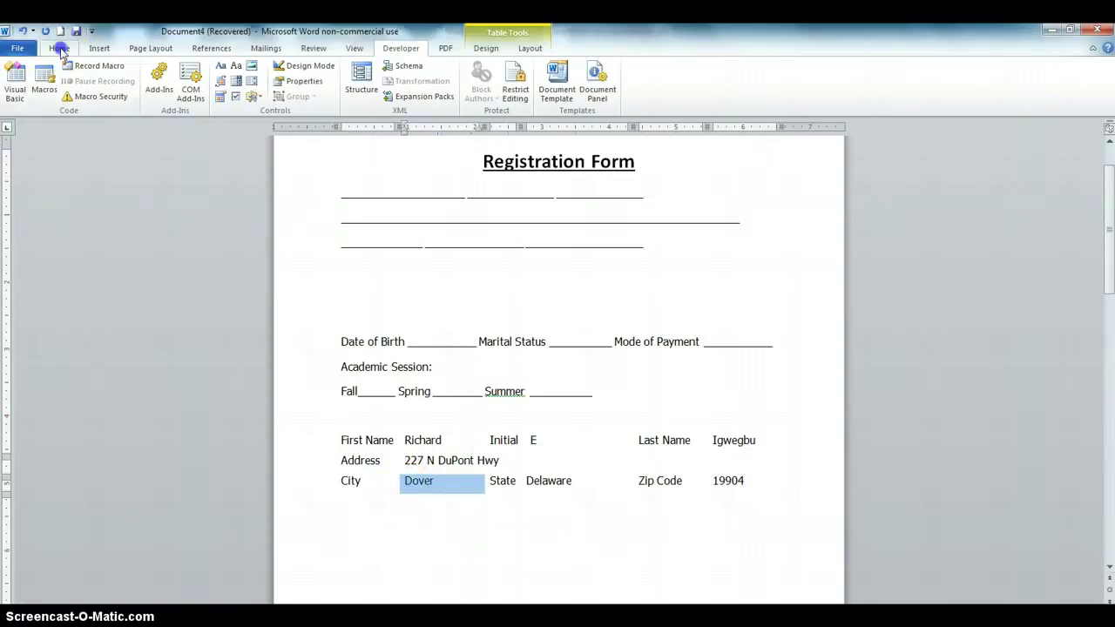
{"action": "left_click", "coordinate": [59, 48]}
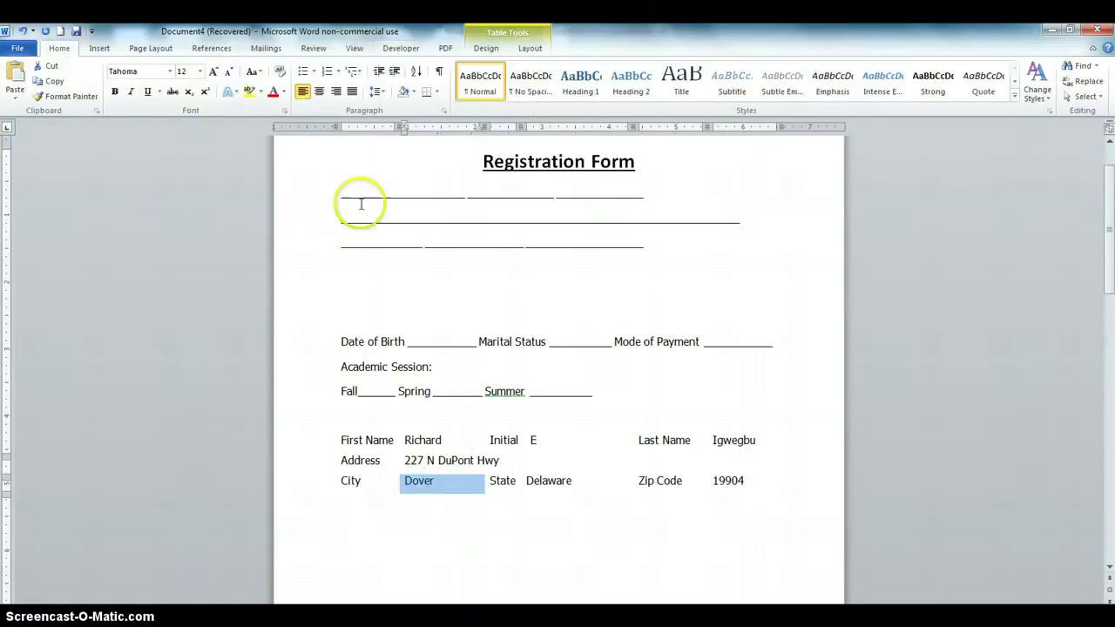
{"action": "left_click", "coordinate": [427, 91]}
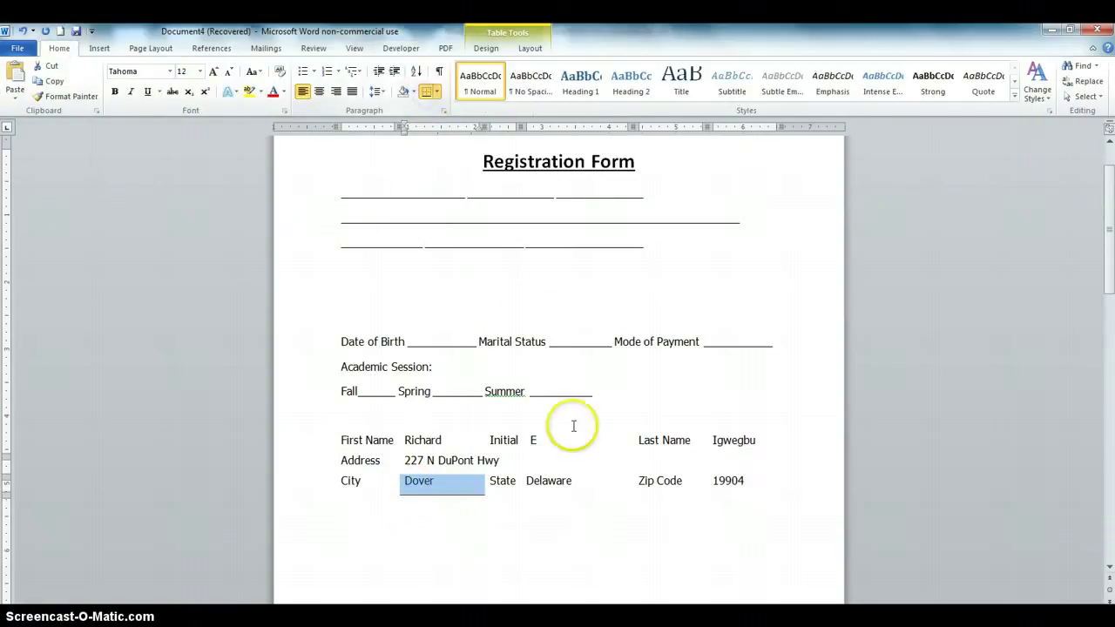
{"action": "left_click", "coordinate": [527, 481]}
{"action": "left_click", "coordinate": [427, 92]}
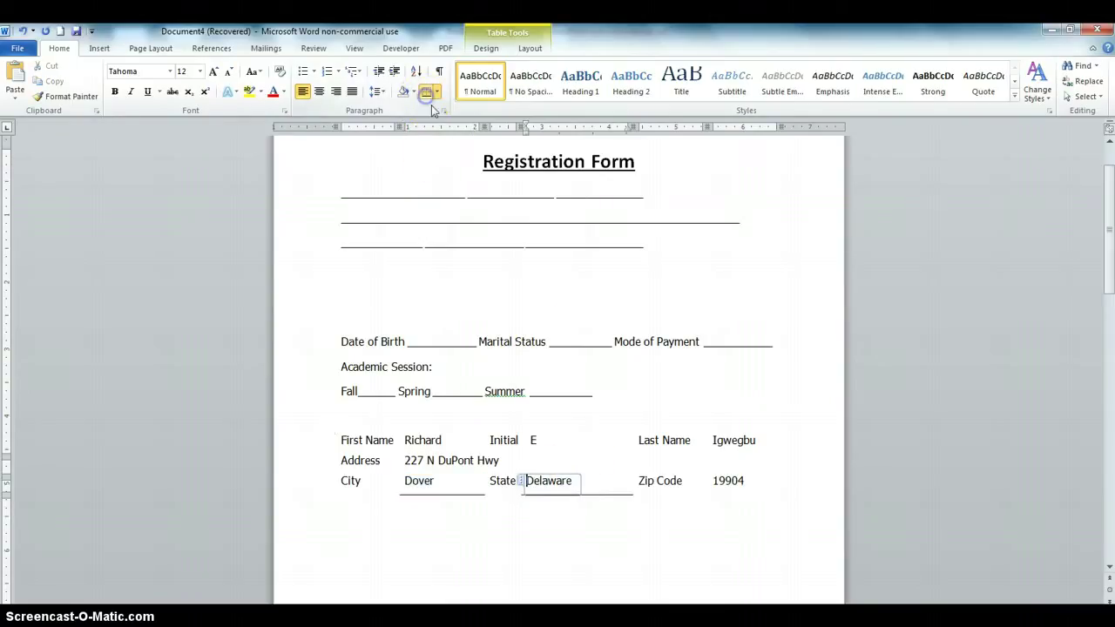
{"action": "left_click_drag", "start_coordinate": [748, 482], "coordinate": [718, 488]}
{"action": "left_click", "coordinate": [716, 482]}
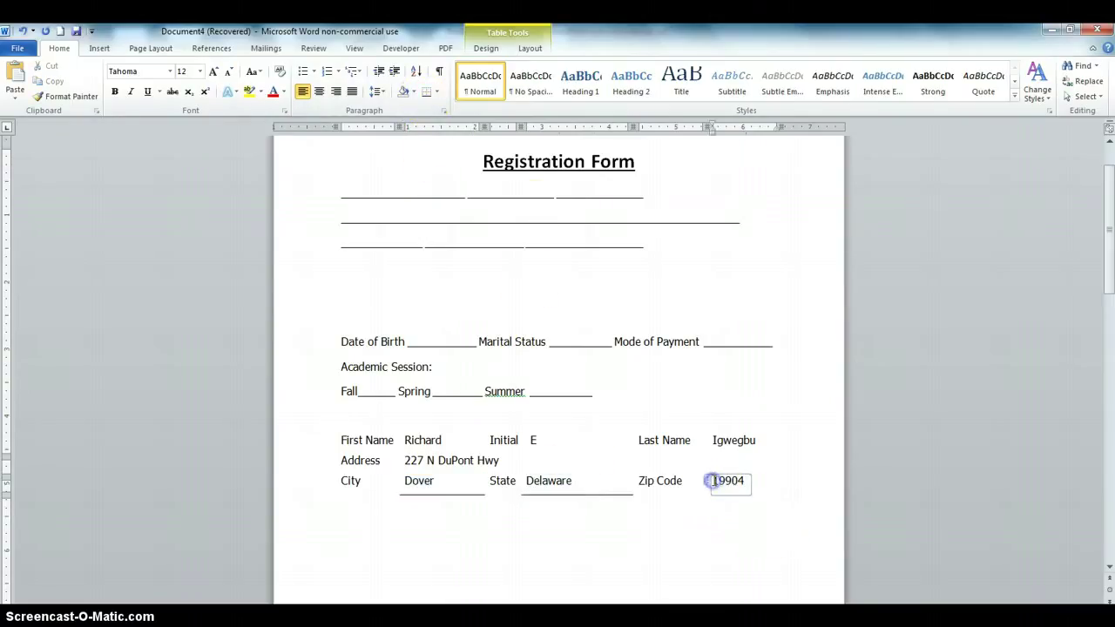
{"action": "left_click", "coordinate": [427, 92]}
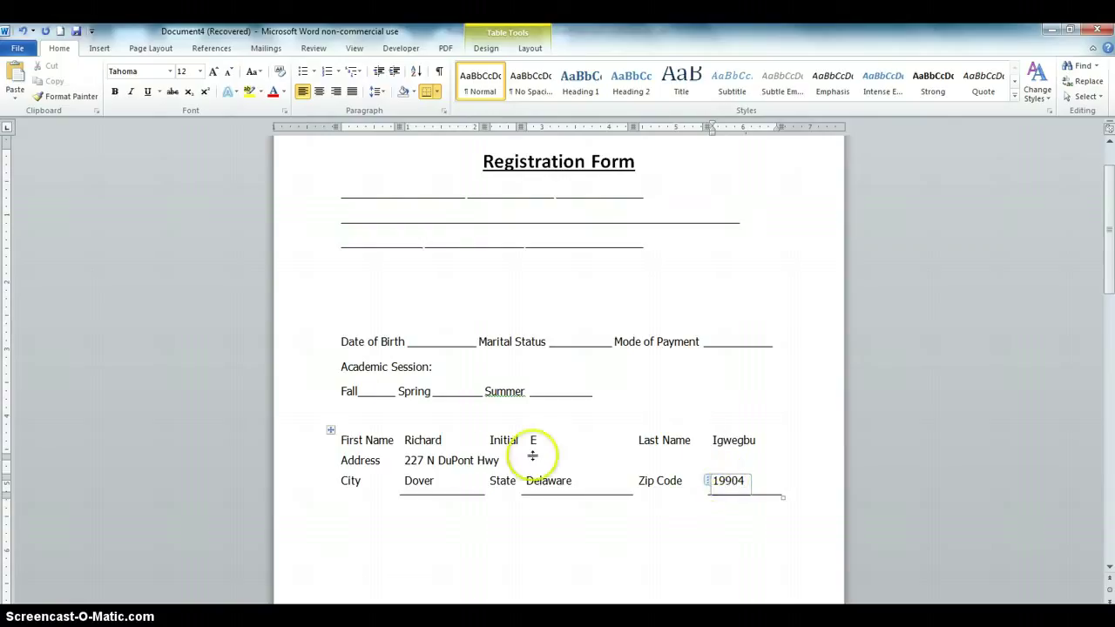
{"action": "left_click", "coordinate": [406, 462]}
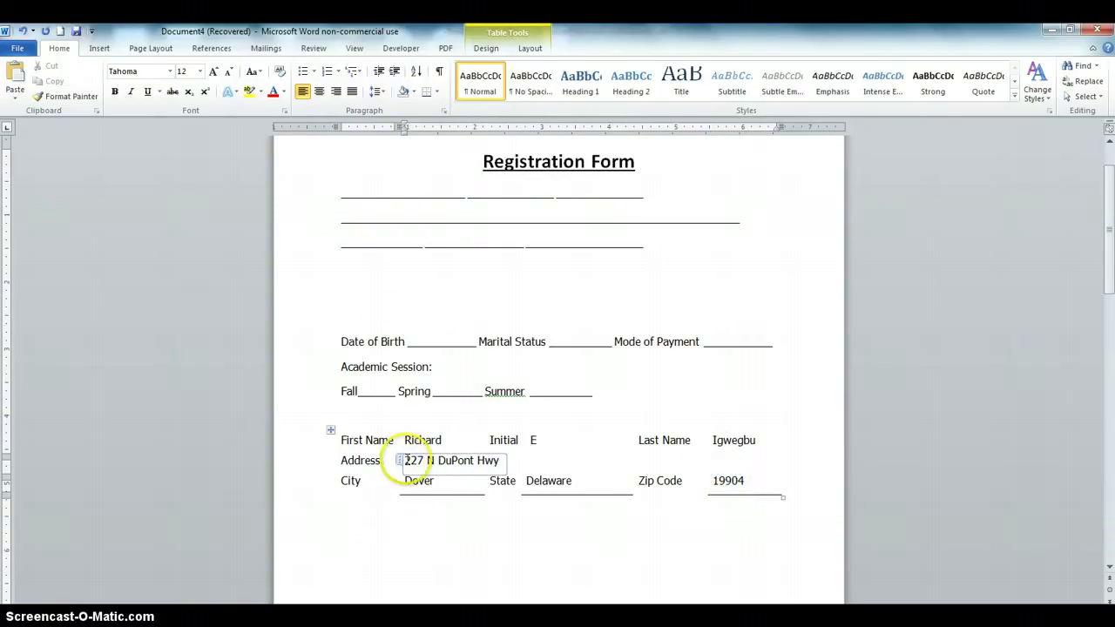
{"action": "left_click", "coordinate": [426, 92]}
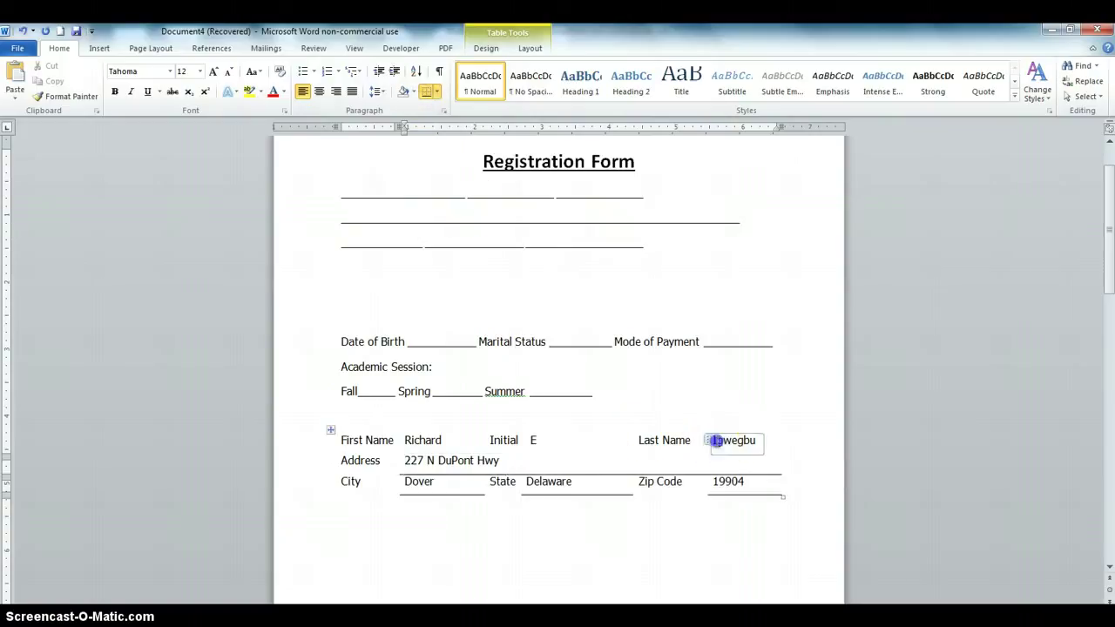
Add bottom borders under the Last Name, Initial and First Name answer cells
{"action": "left_click", "coordinate": [710, 441]}
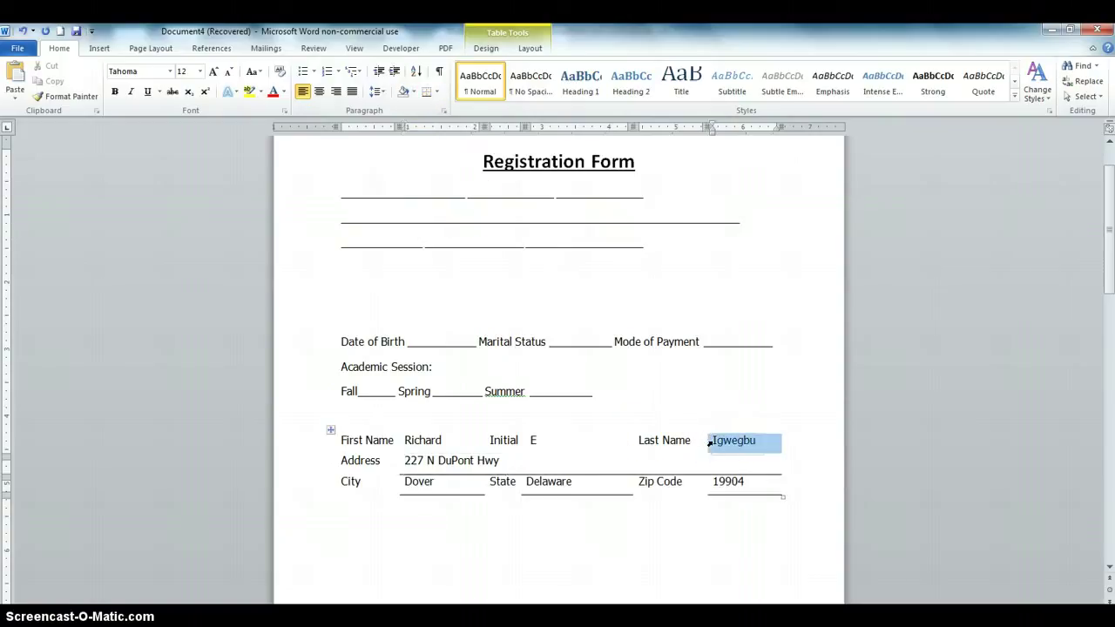
{"action": "left_click", "coordinate": [426, 91]}
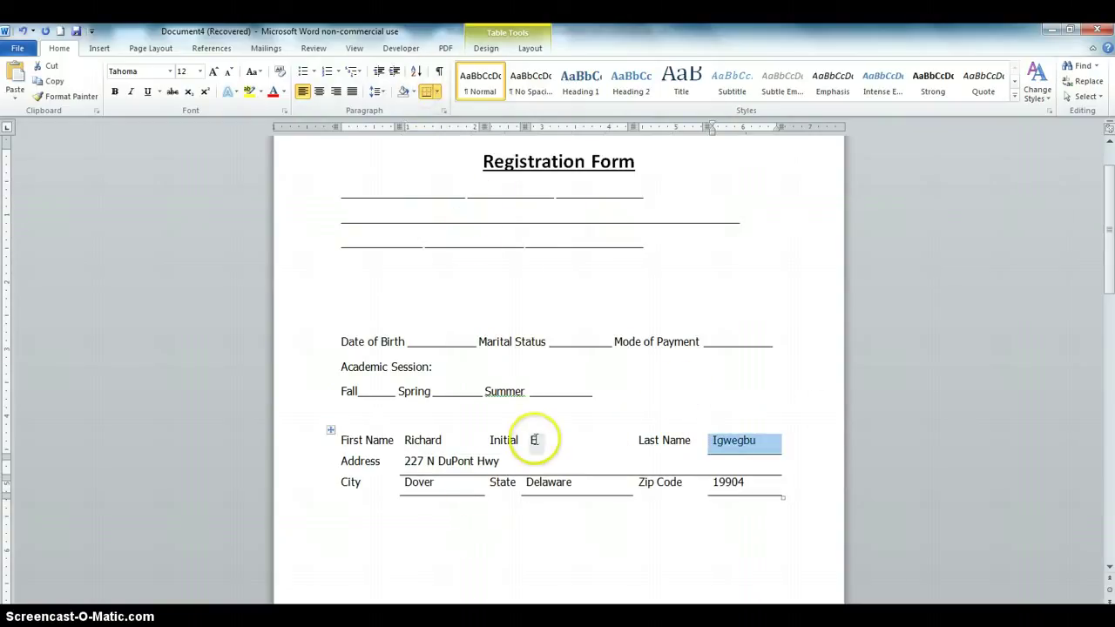
{"action": "left_click", "coordinate": [528, 440]}
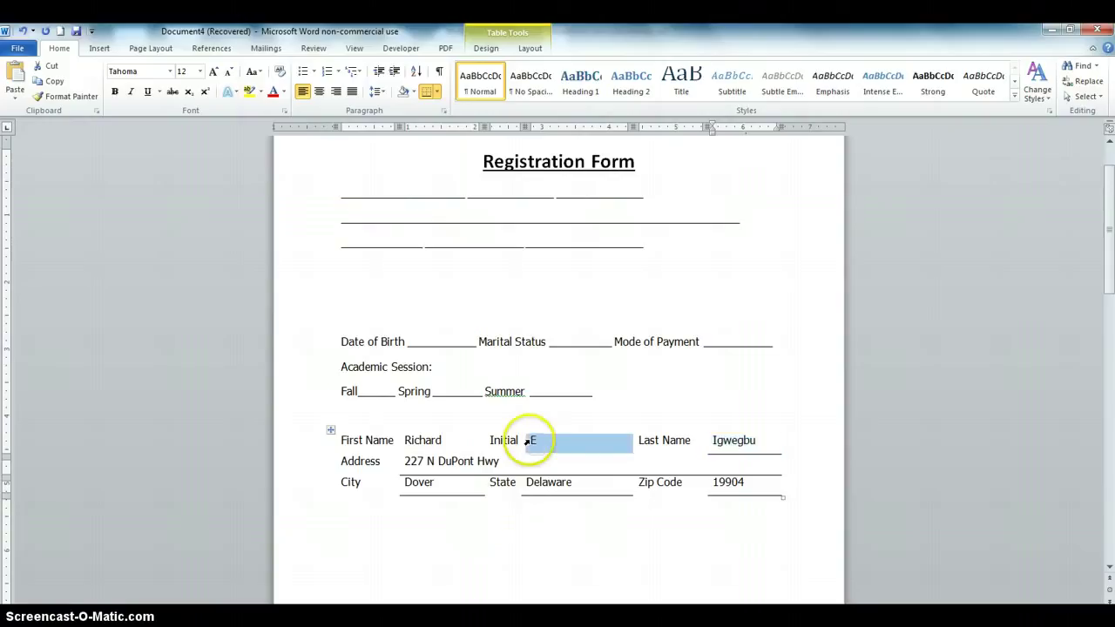
{"action": "left_click", "coordinate": [426, 92]}
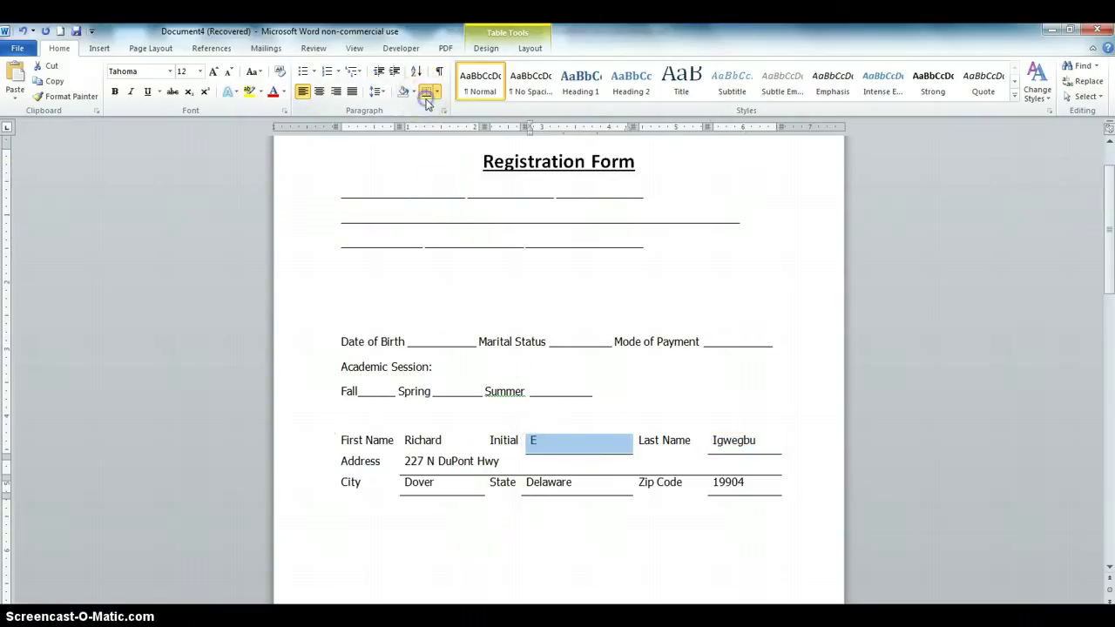
{"action": "left_click", "coordinate": [401, 441]}
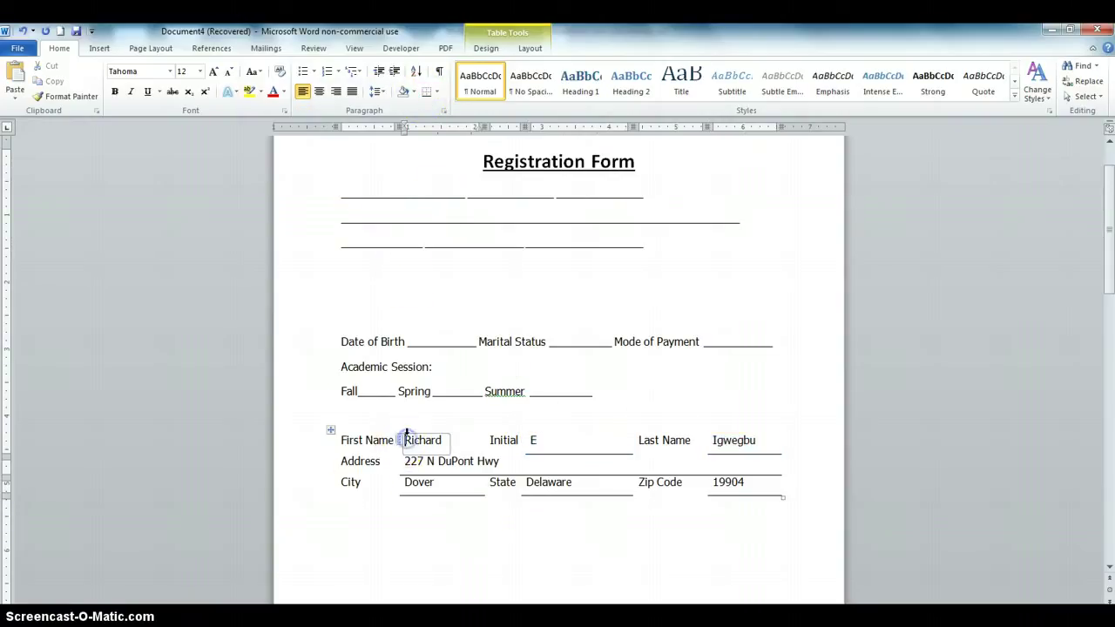
{"action": "left_click", "coordinate": [426, 91]}
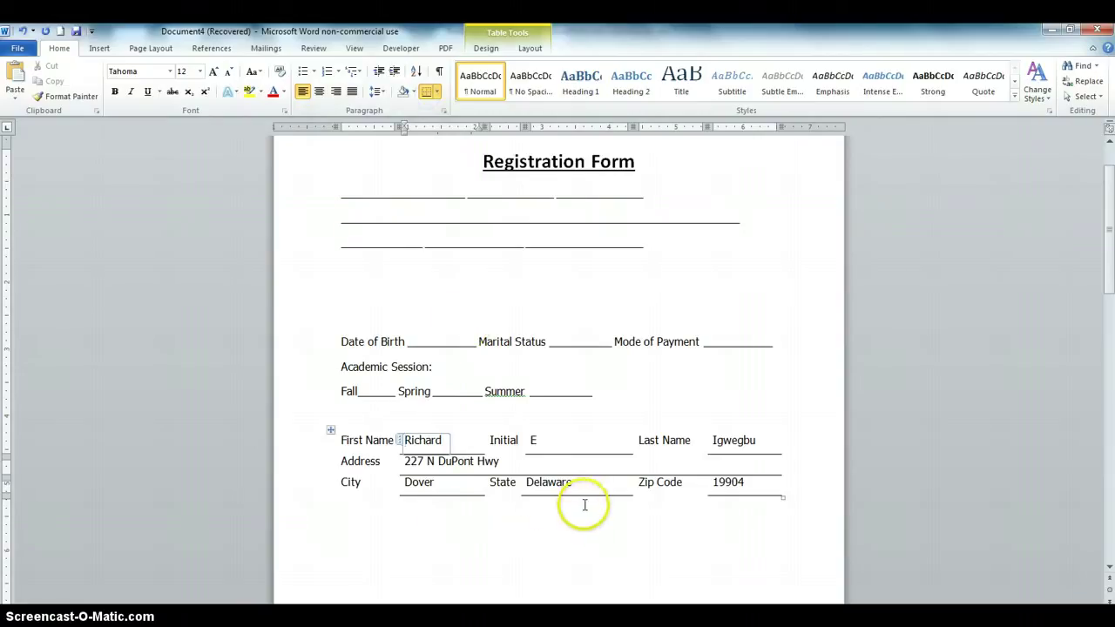
{"action": "scroll", "coordinate": [581, 502], "scroll_direction": "down", "scroll_amount": 1}
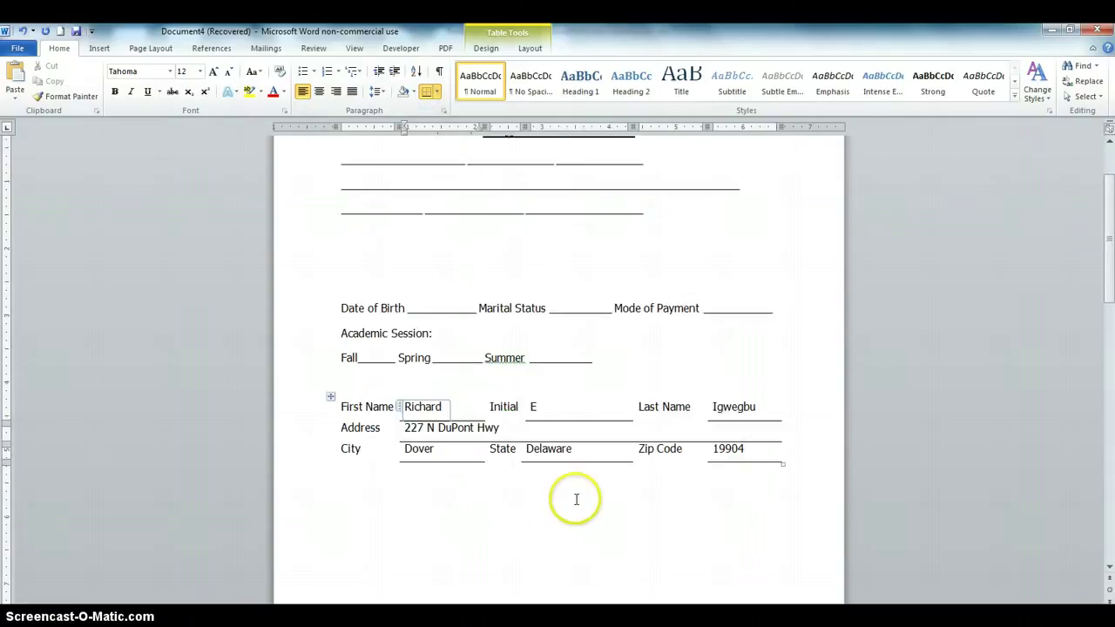